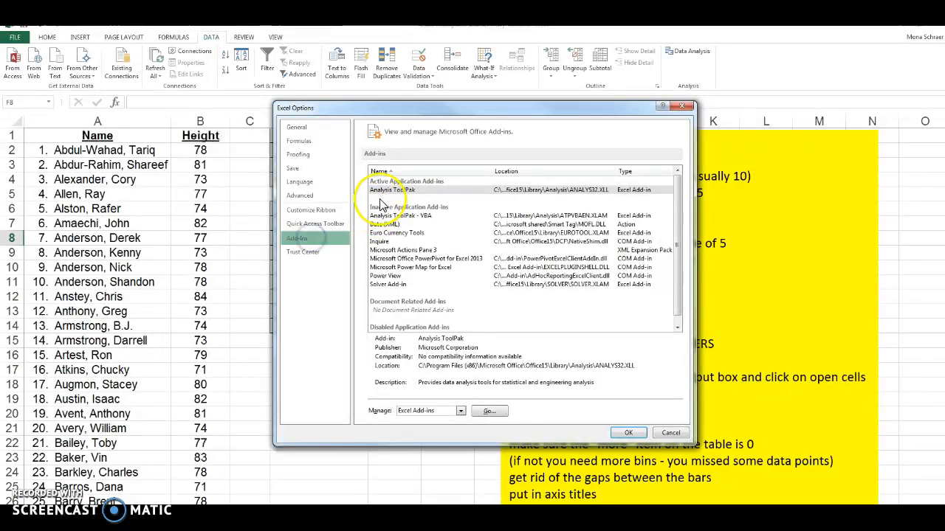
- Open the Excel Add-ins manager and make sure the Analysis ToolPak is enabled
click(384, 189)
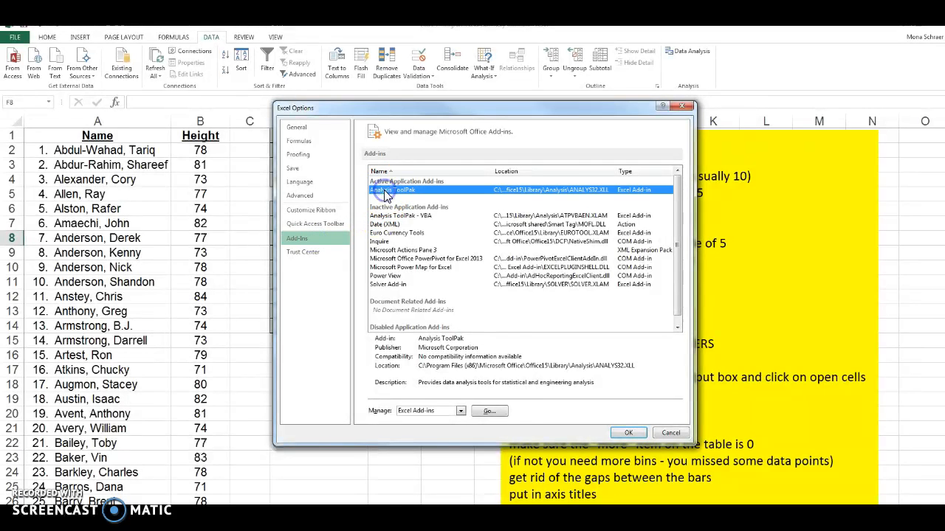
click(489, 411)
click(521, 323)
click(631, 324)
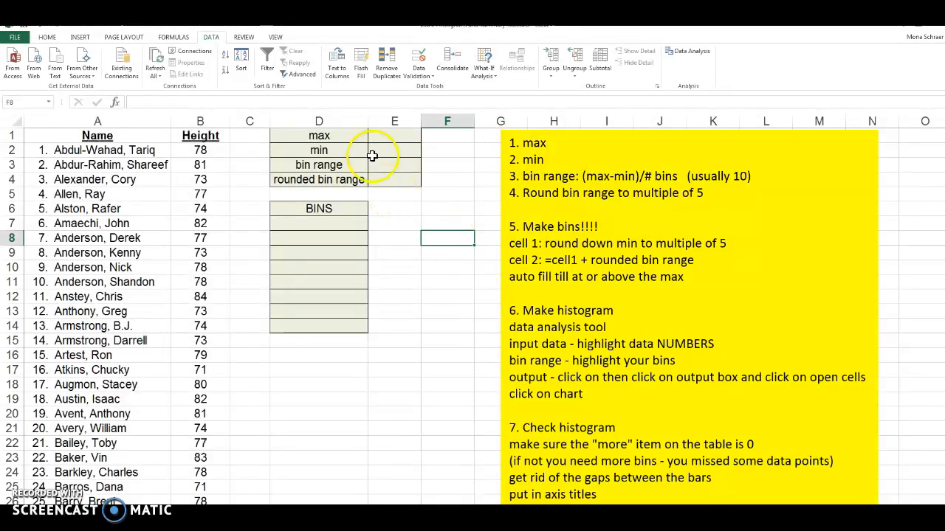
- Calculate the maximum height in cell E1 with =MAX(B2:B422)
click(388, 135)
text(=max)
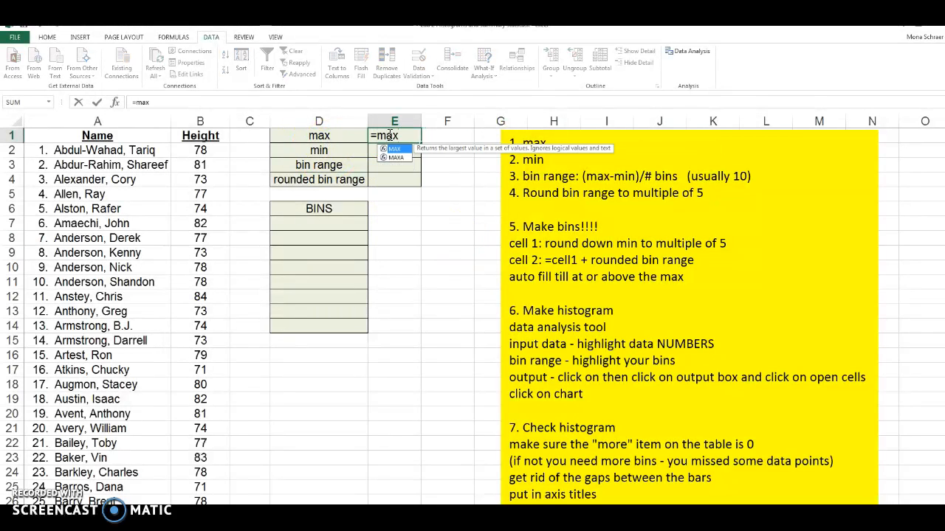
double_click(394, 149)
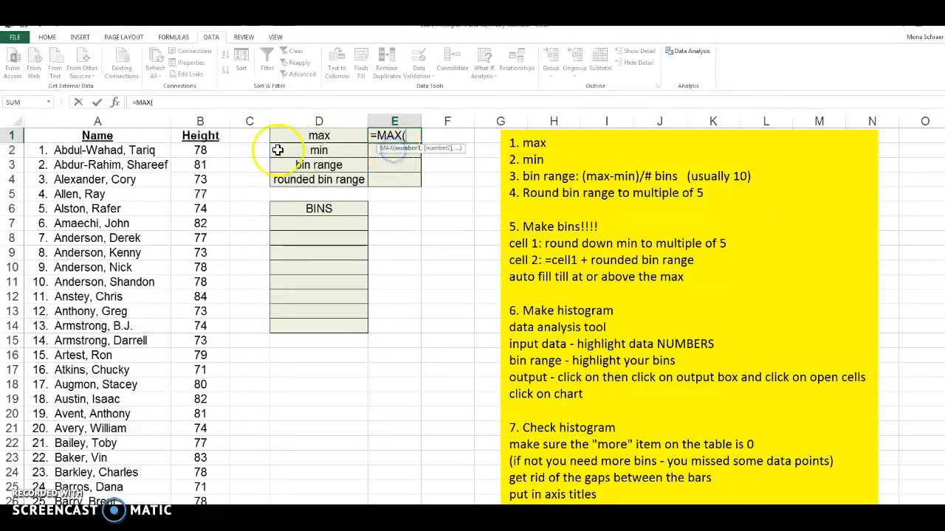
click(193, 151)
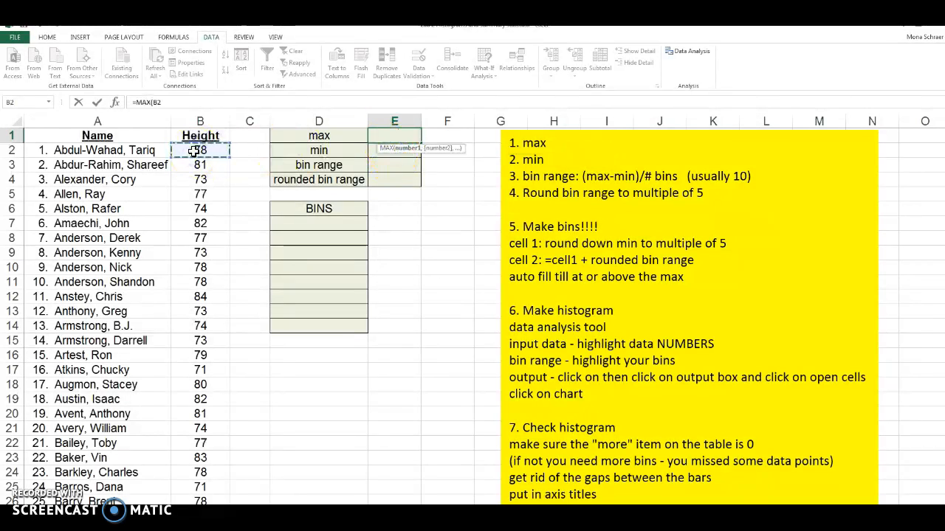
key(ctrl+shift+Down)
key(Return)
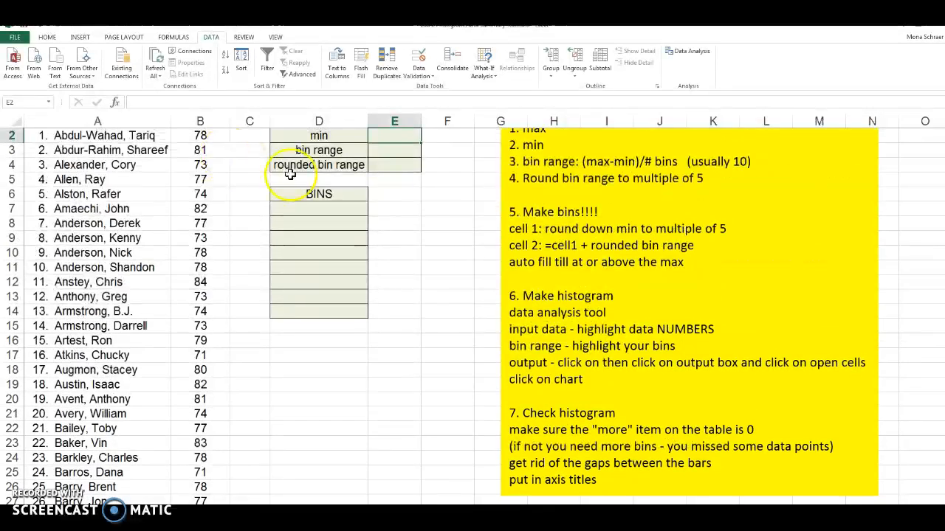
- Calculate the minimum height in cell E2 with =MIN(B2:B422)
text(=)
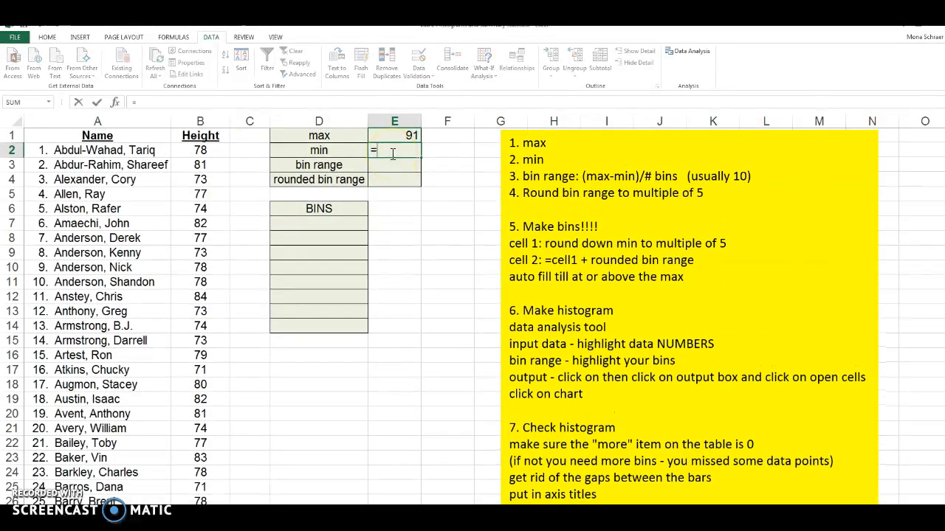
text(min()
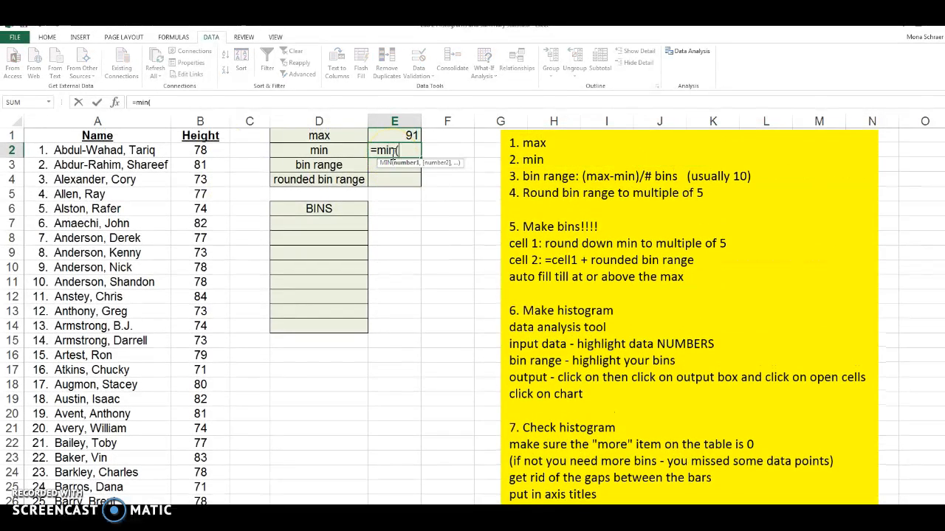
click(208, 152)
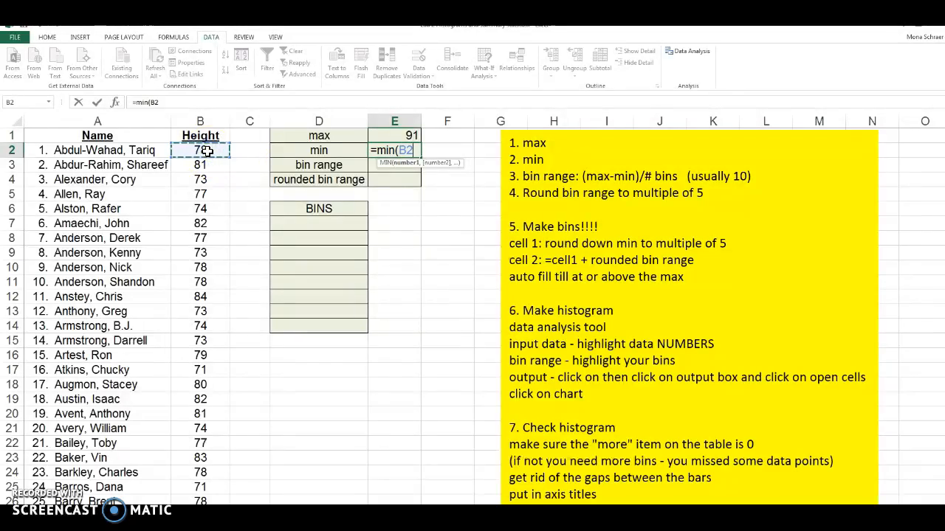
key(ctrl+shift+Down)
key(Return)
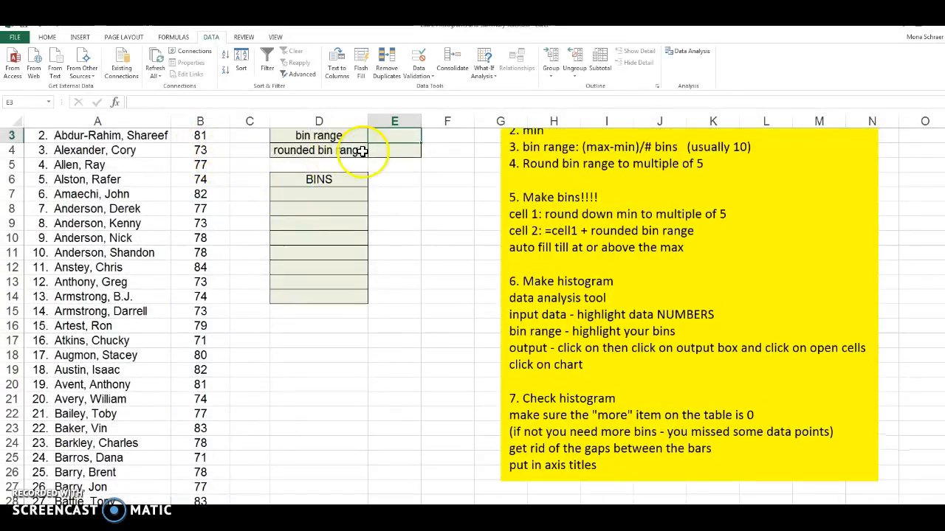
- Calculate the bin range in cell E3 with the formula =(E1-E2)/10
scroll(362, 152, up, 1)
text(=()
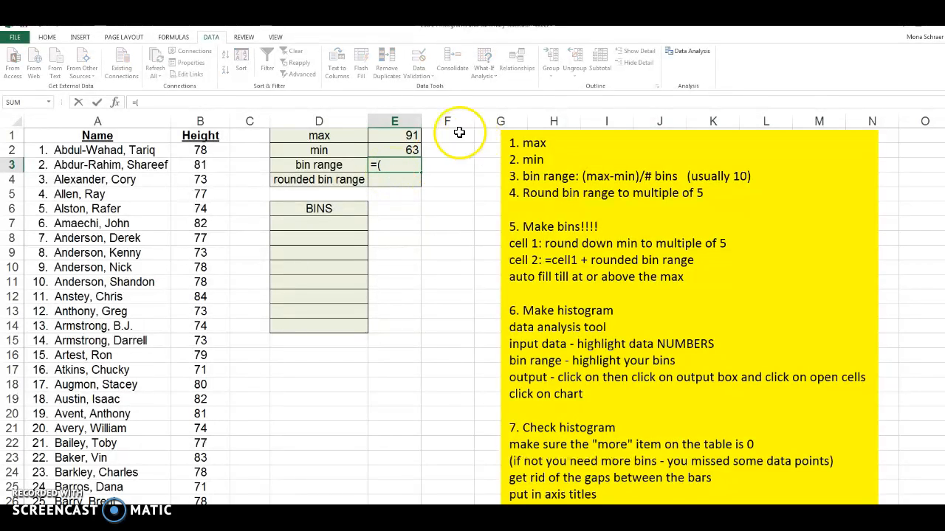
click(411, 138)
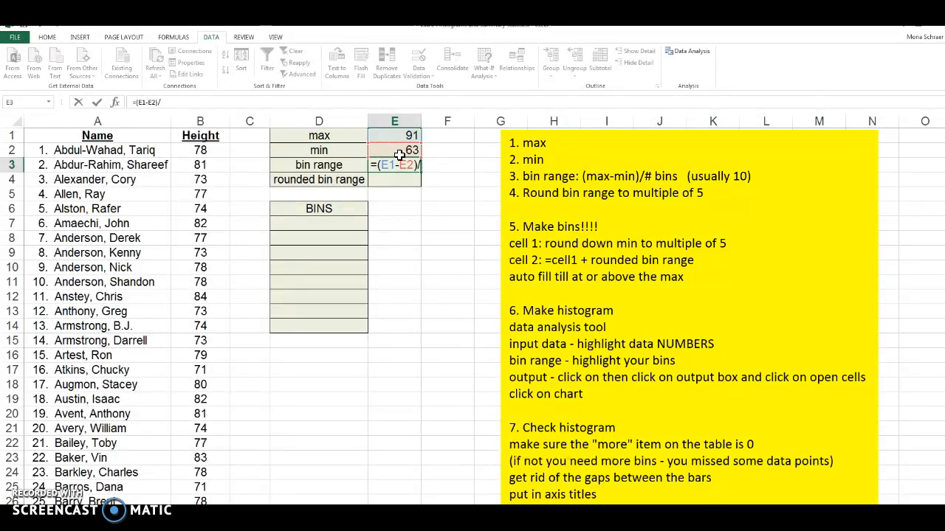
text()/10)
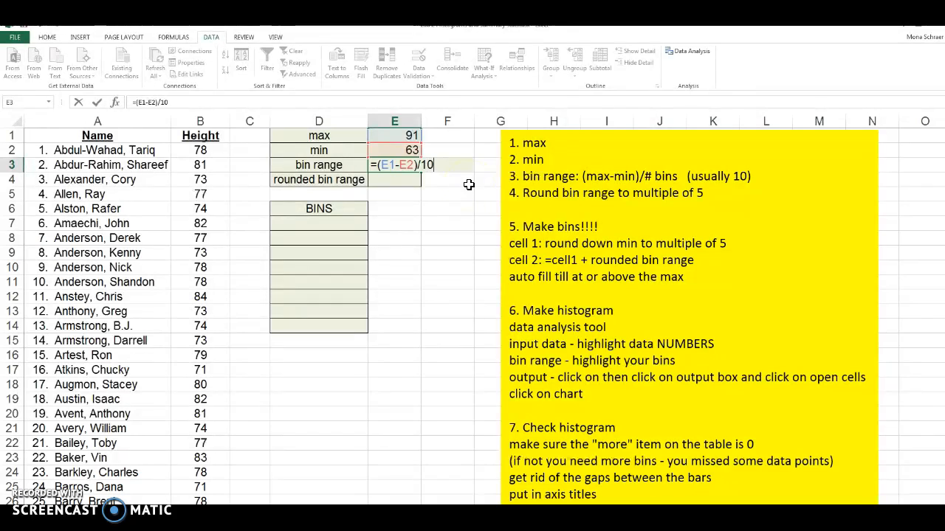
key(Return)
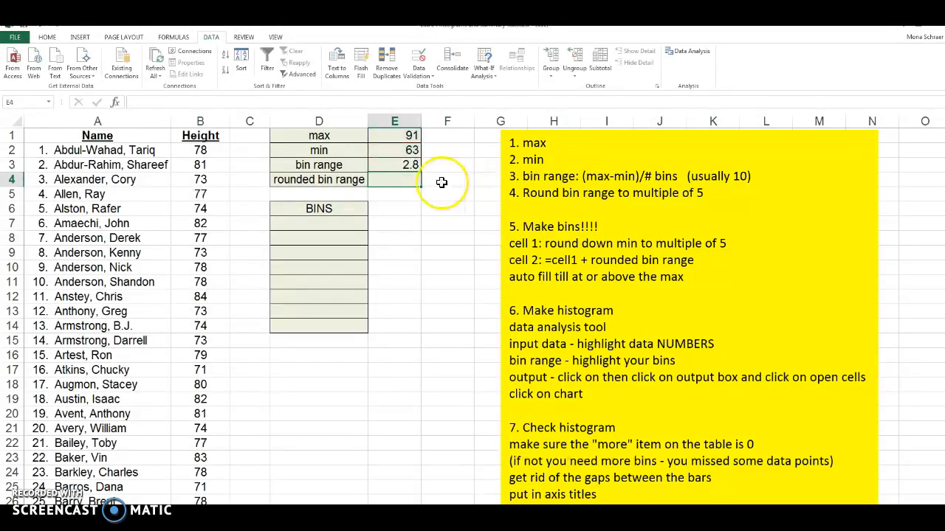
- Enter 5 as the rounded bin range in cell E4, following the instruction to round to a multiple of 5
drag(703, 192, 633, 192)
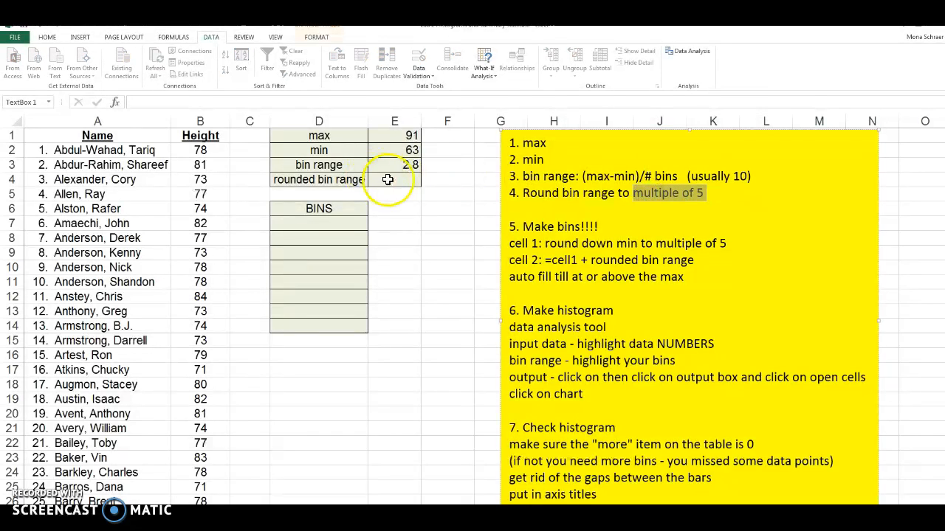
click(415, 181)
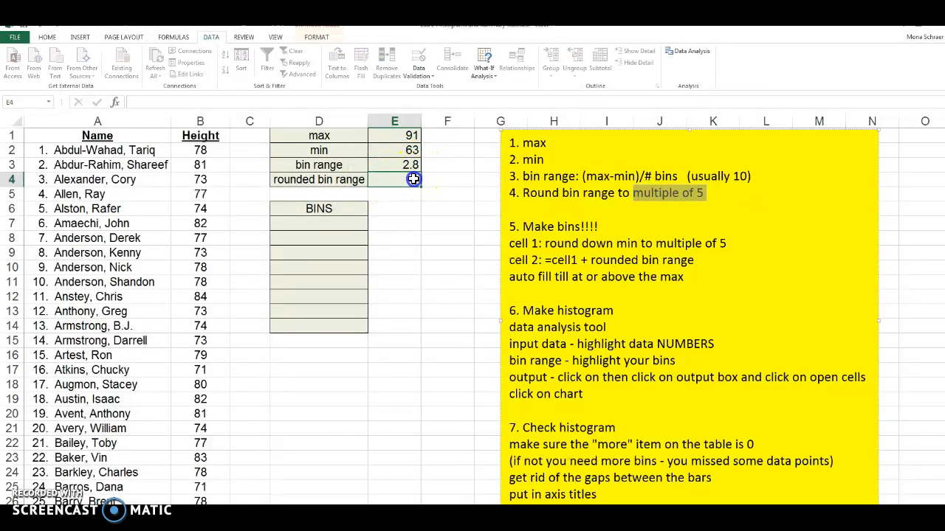
text(5)
click(386, 218)
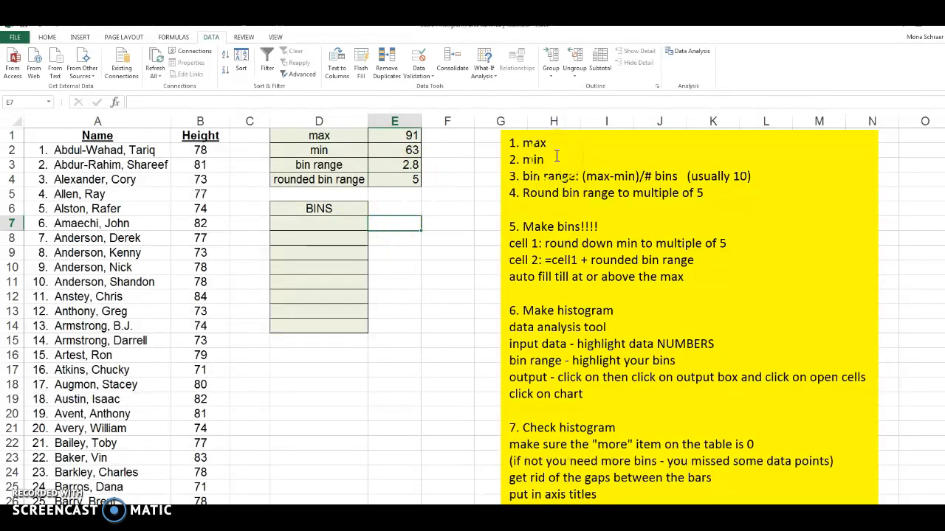
- Enter 60 as the first bin in cell D7, rounding the minimum down to a multiple of 5
drag(595, 228, 523, 227)
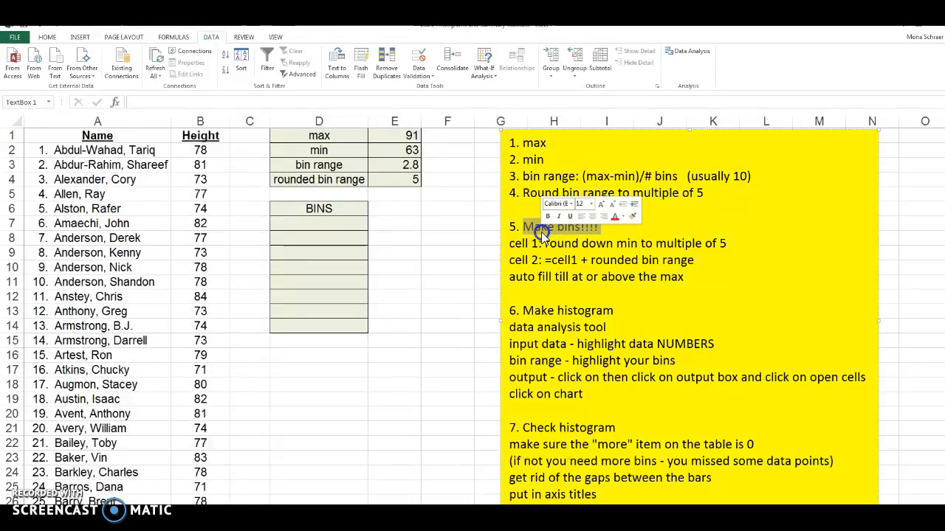
click(332, 230)
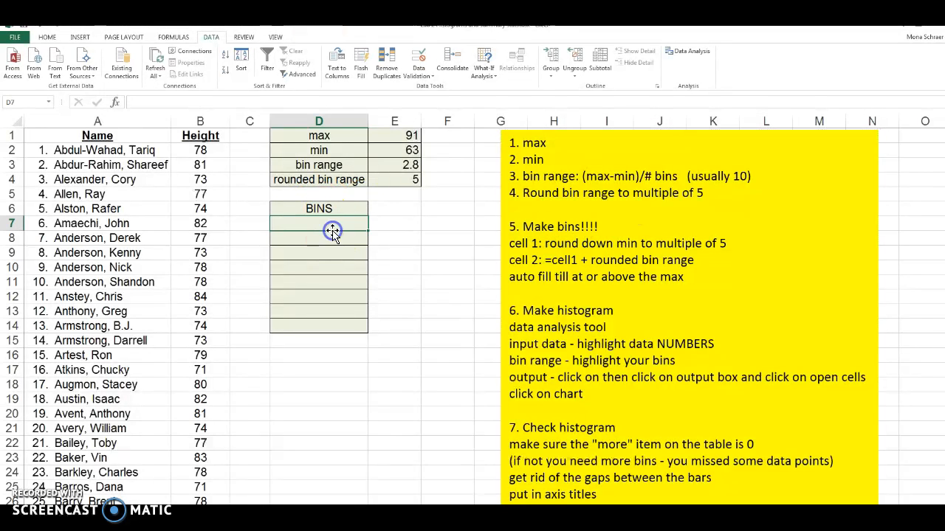
click(391, 152)
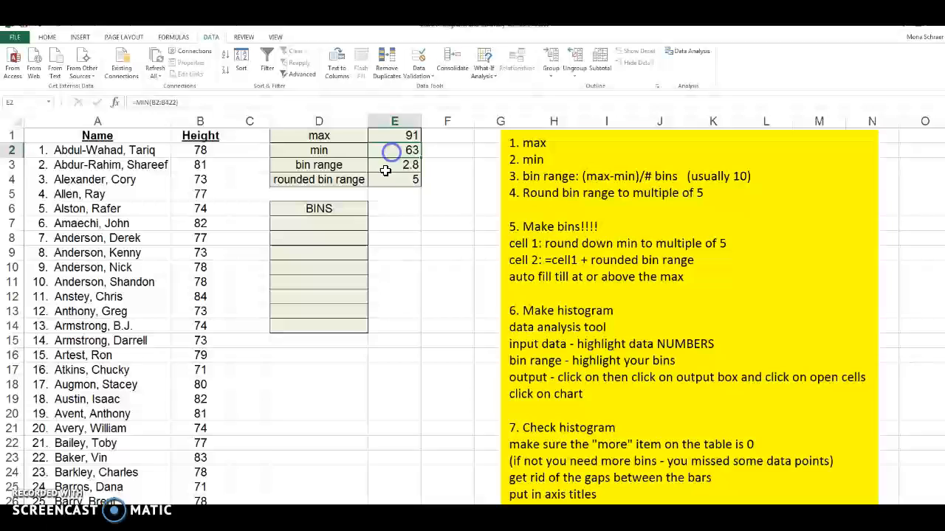
click(355, 224)
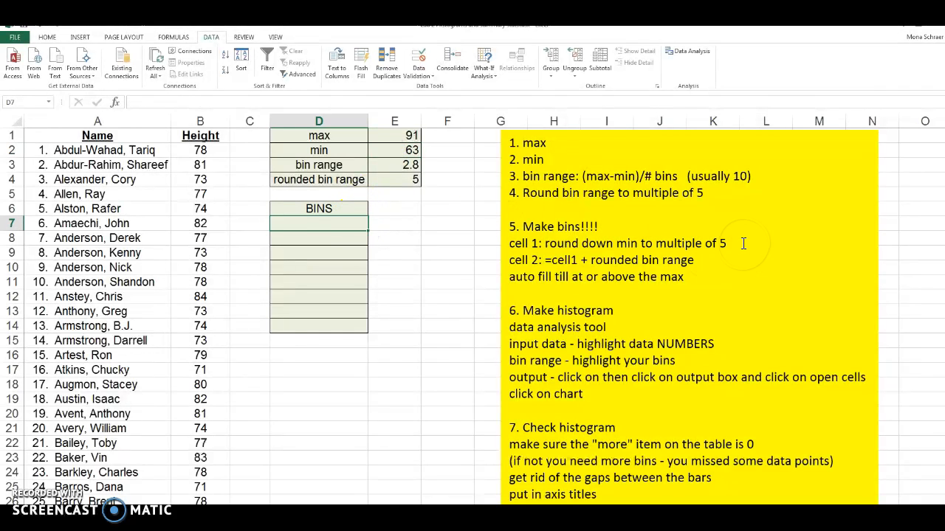
drag(743, 243, 657, 243)
click(329, 224)
text(60)
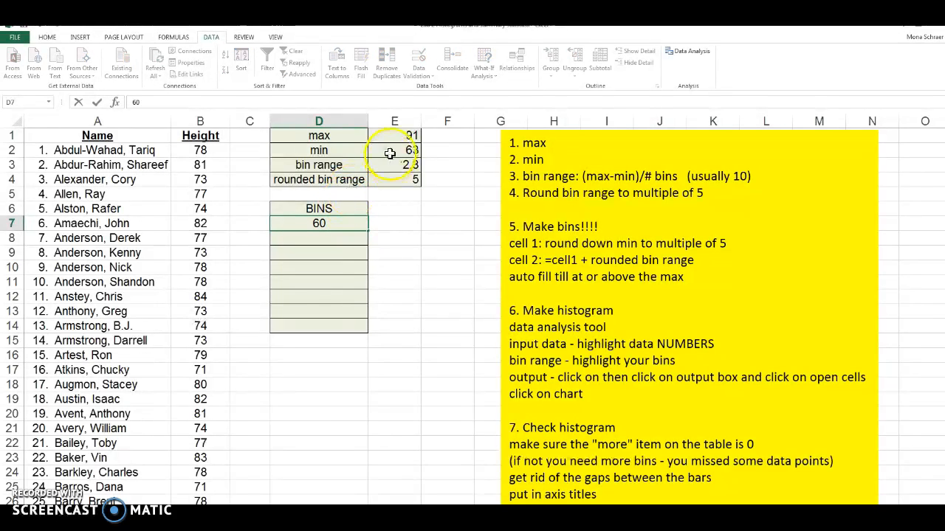
- Try to build the remaining bins by entering =D7+E4 in cell D8 and filling it down to D14
click(335, 239)
text(=)
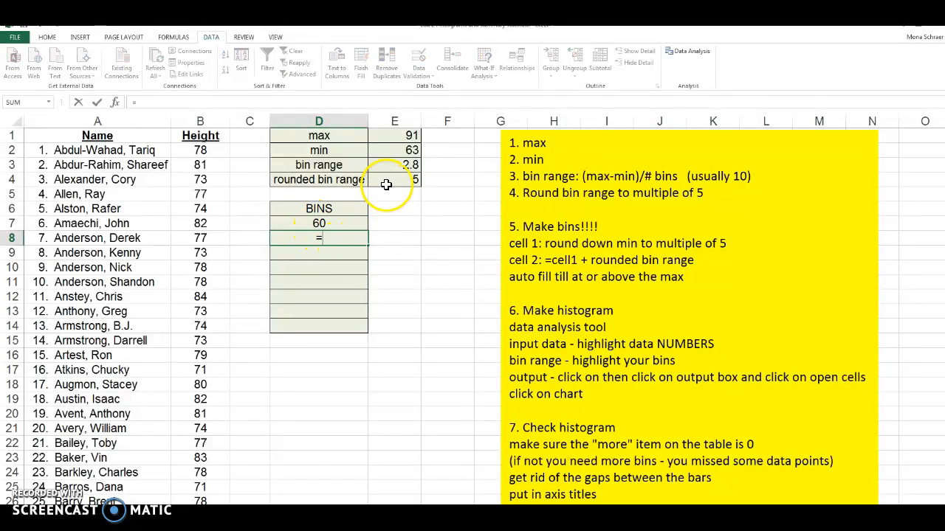
click(325, 223)
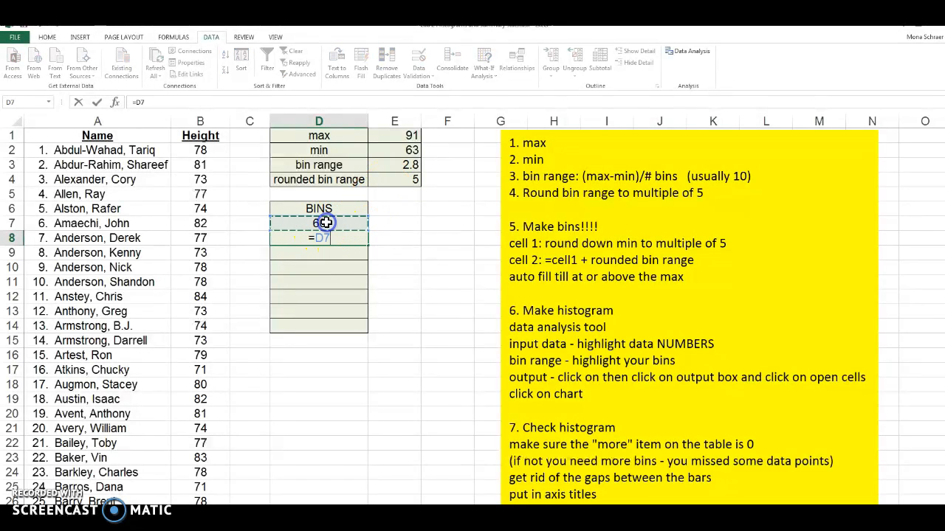
text(+)
click(387, 180)
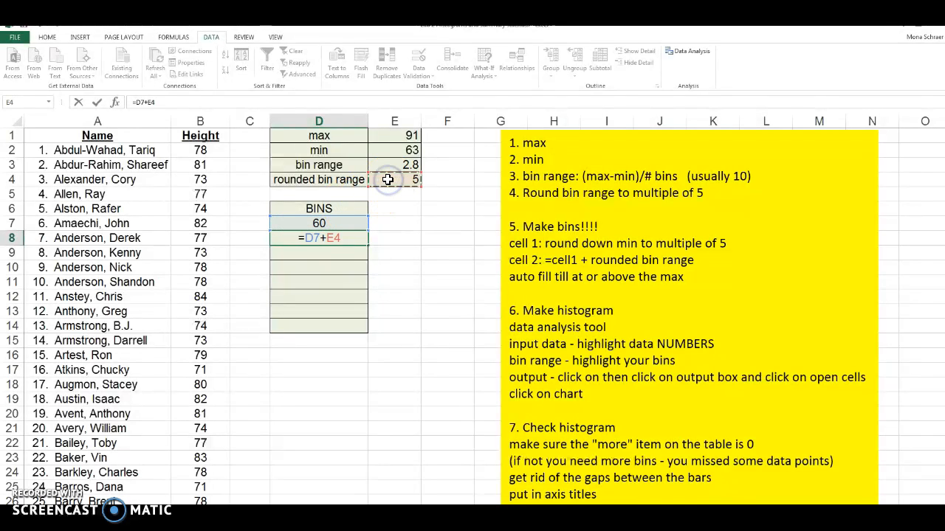
key(Return)
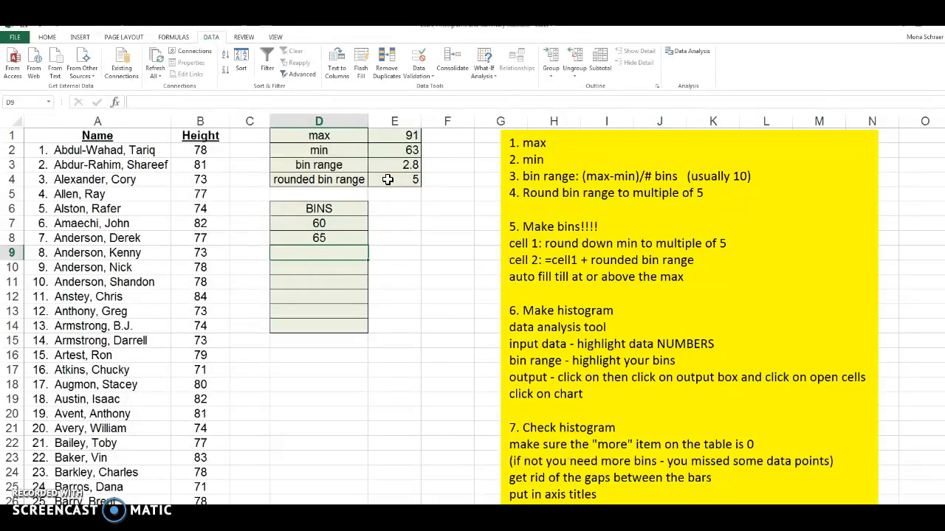
click(343, 235)
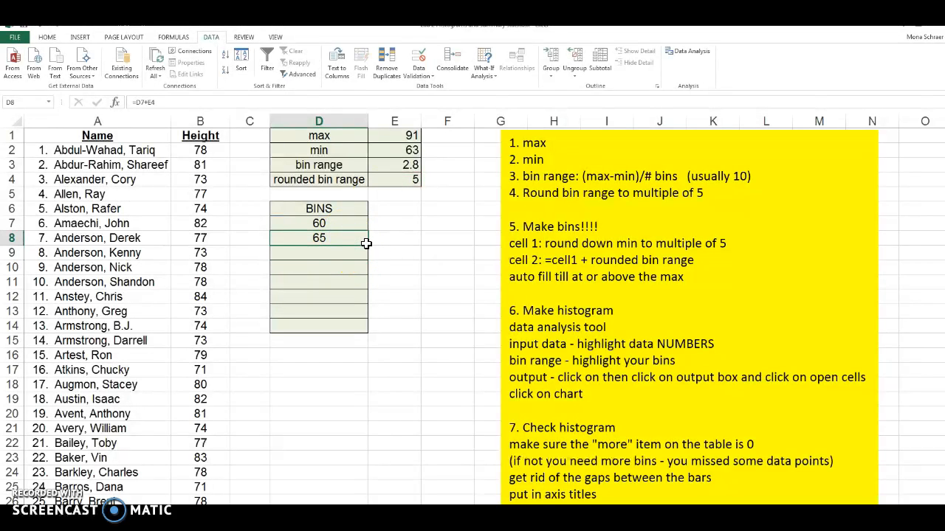
drag(366, 243, 371, 329)
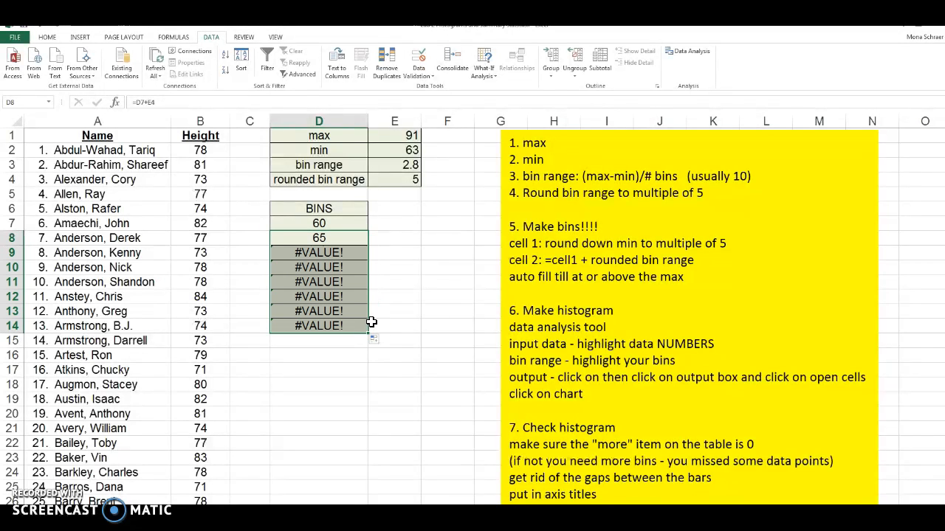
- Re-enter the second bin's formula in D8 as =D7+$E$4, with an absolute reference to the rounded bin range
click(336, 238)
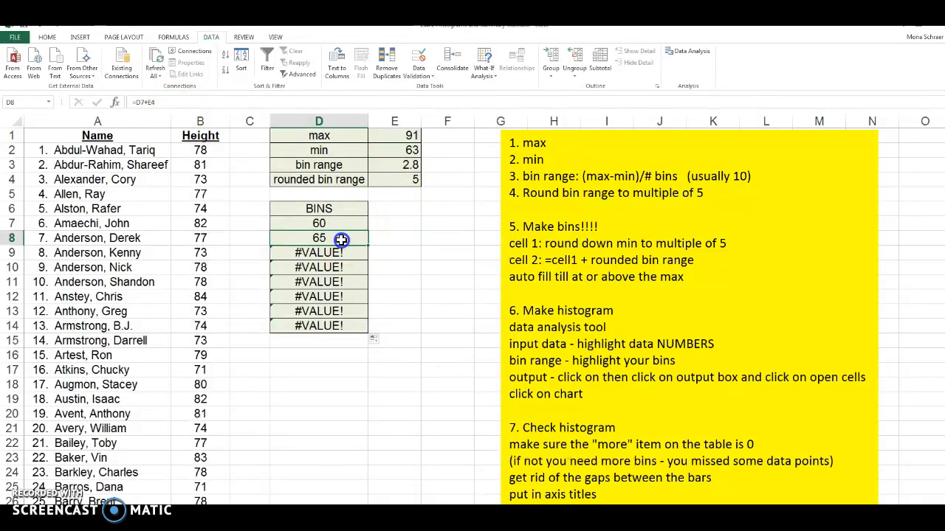
text(=)
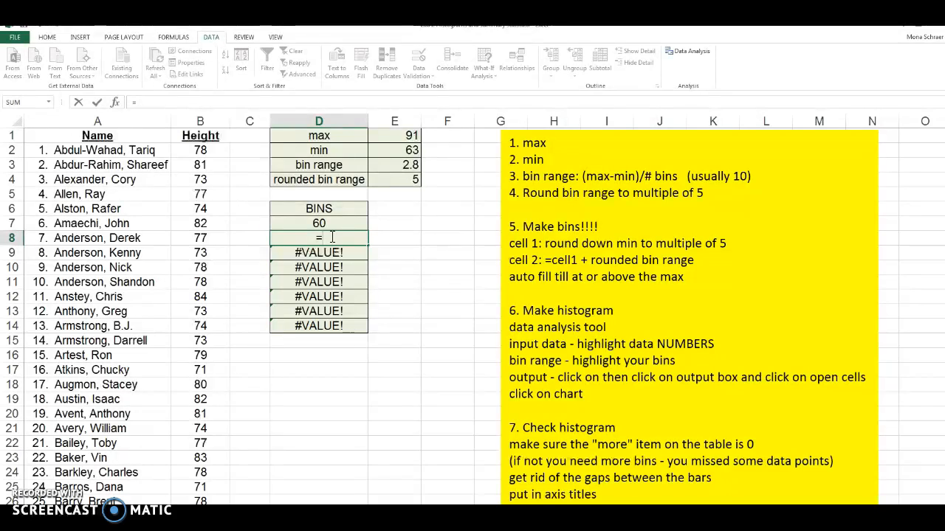
click(322, 221)
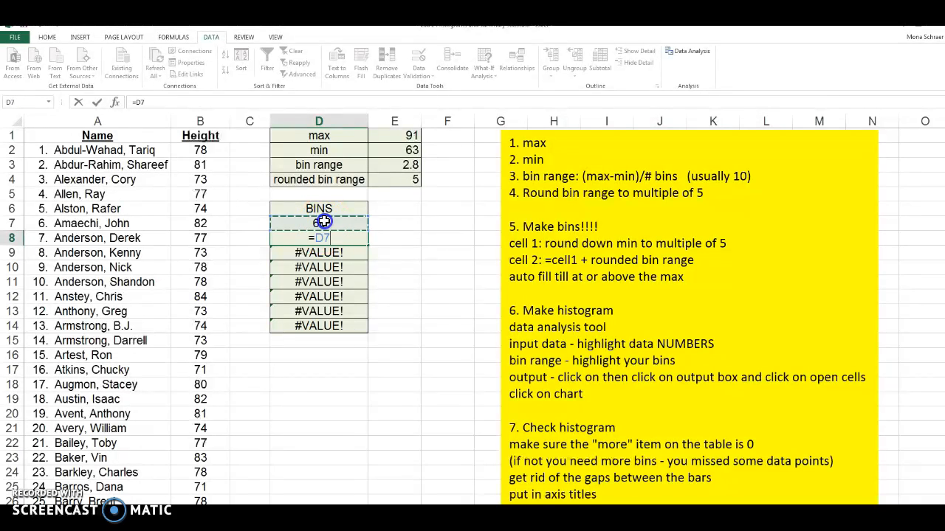
text(+)
click(386, 179)
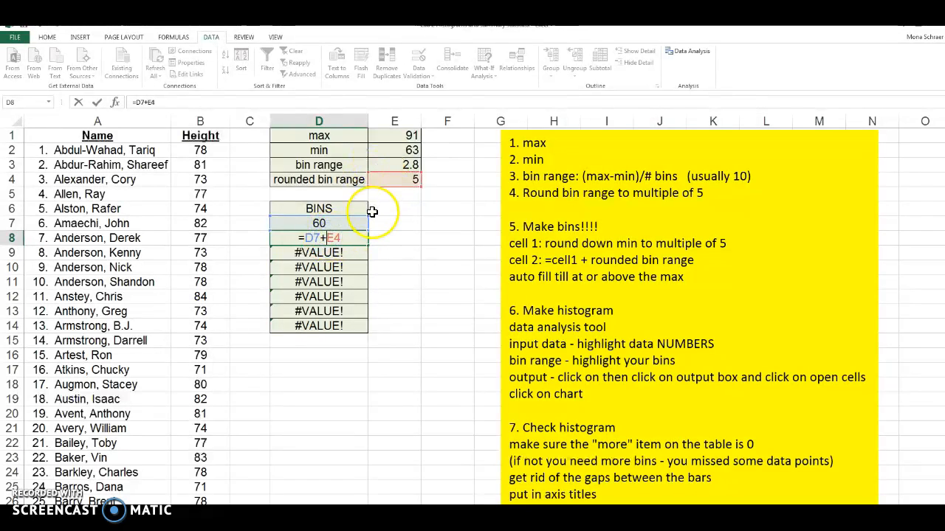
text($E$)
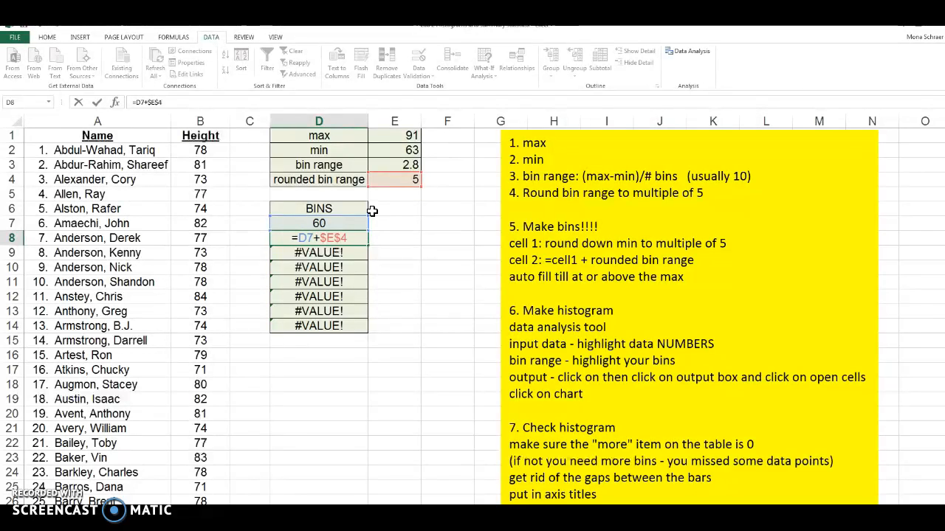
key(Return)
- Fill the D8 formula down through D14 and compare the last bin with the maximum in E1
click(336, 237)
drag(368, 245, 368, 336)
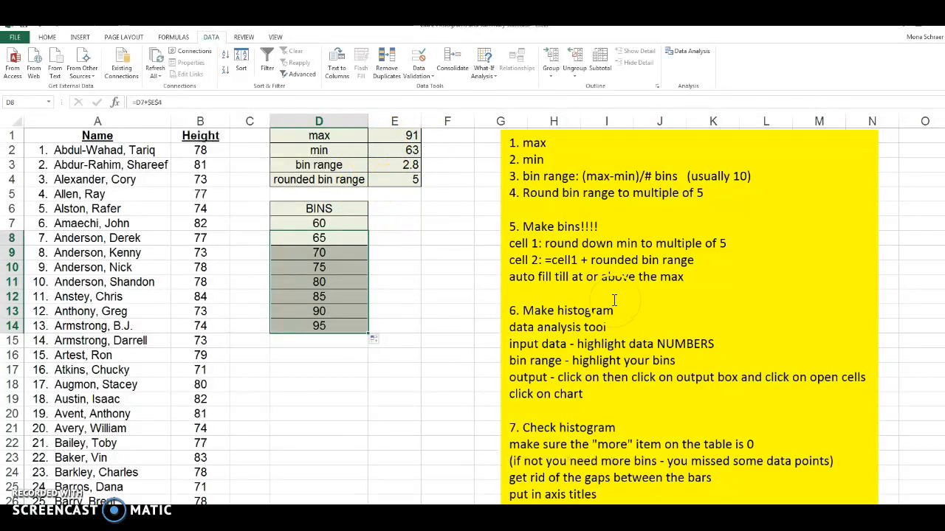
click(408, 138)
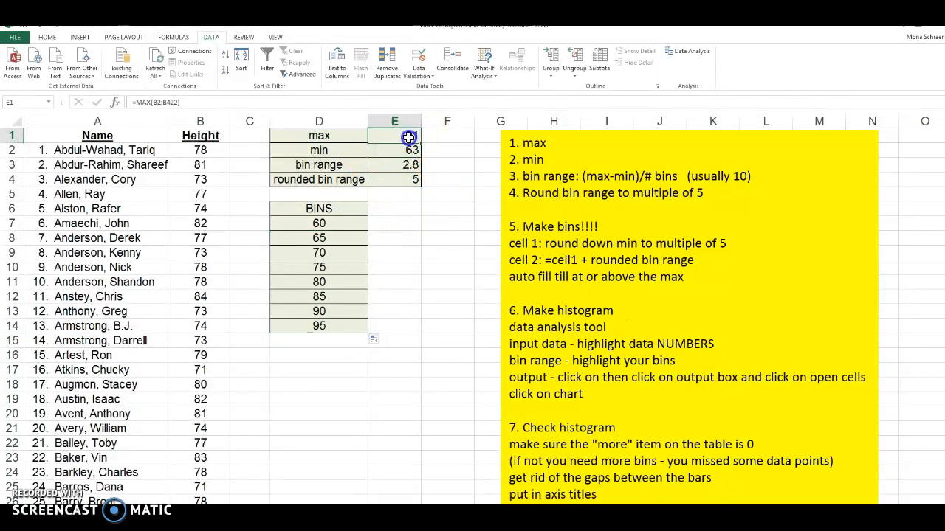
click(347, 331)
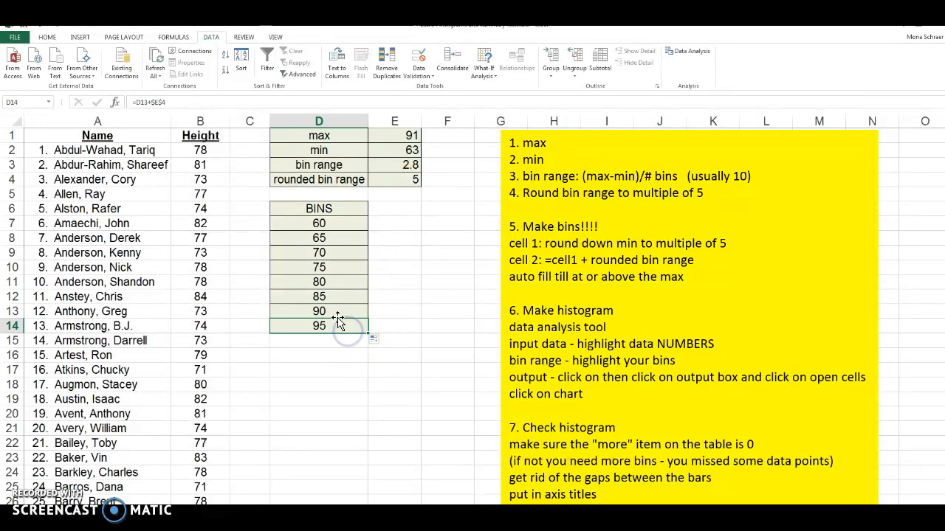
click(432, 383)
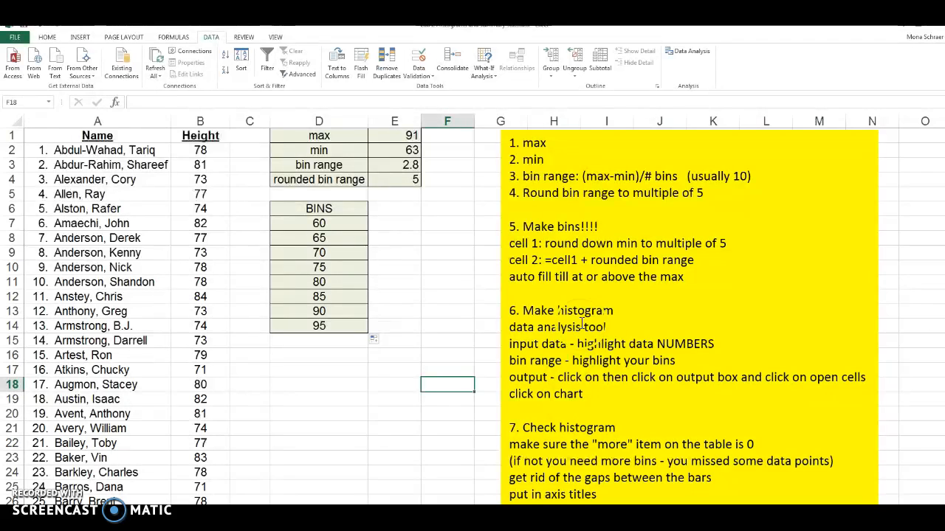
drag(617, 311, 522, 310)
click(448, 356)
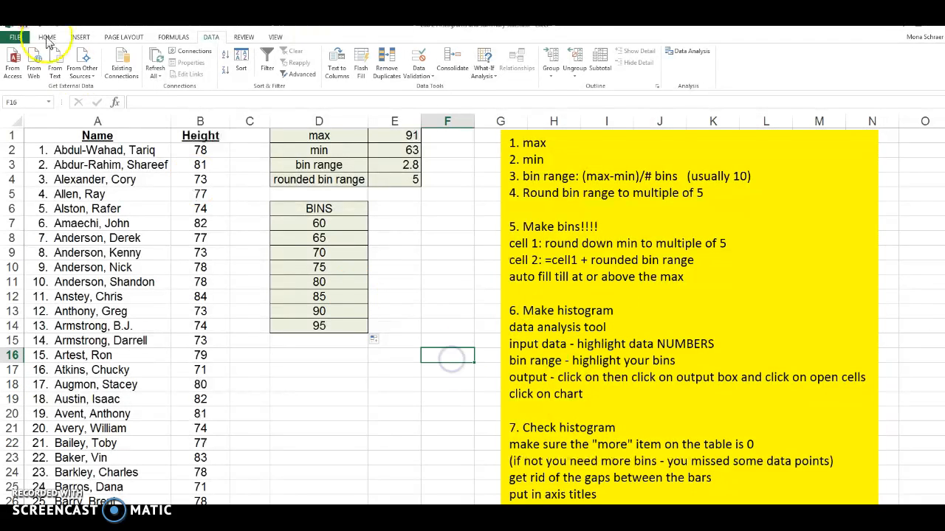
- Start the Histogram analysis tool and set its input range to the height numbers in $B$2:$B$422
click(688, 51)
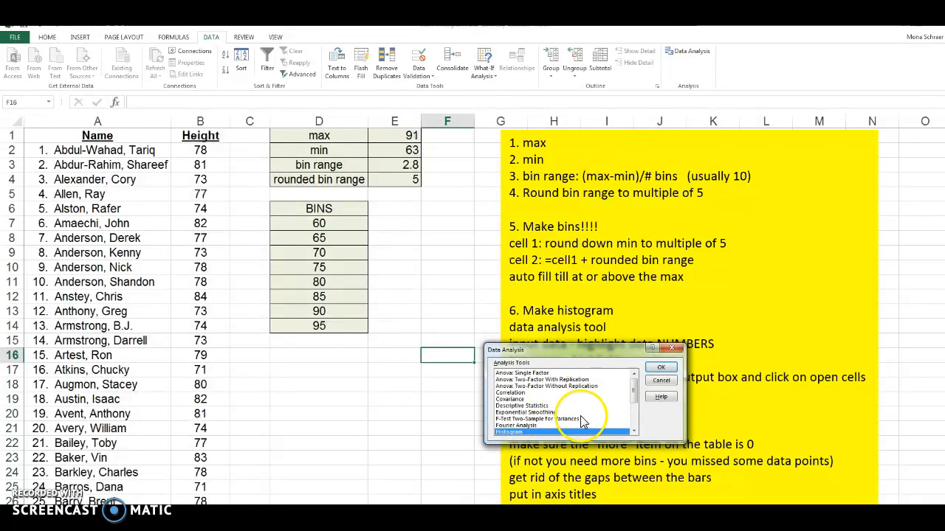
click(669, 369)
drag(567, 325, 352, 352)
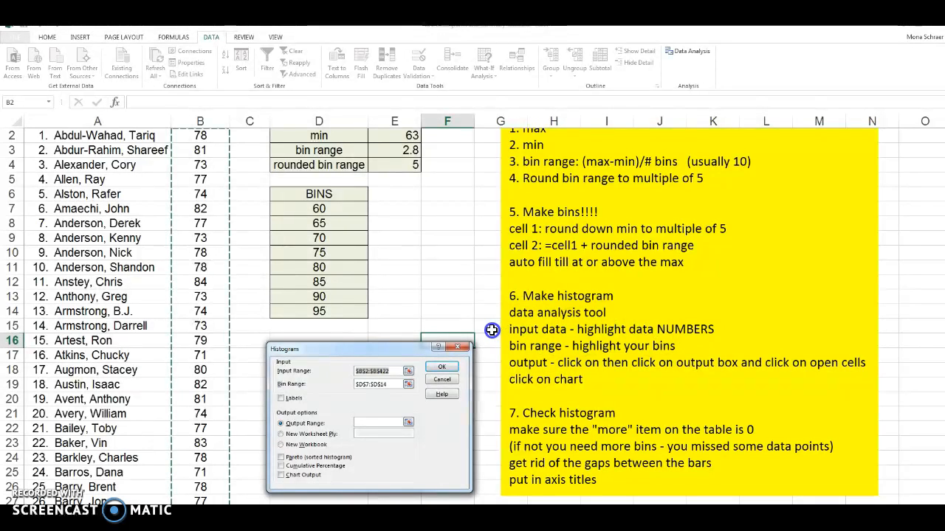
click(396, 371)
key(BackSpace)
scroll(256, 206, up, 1)
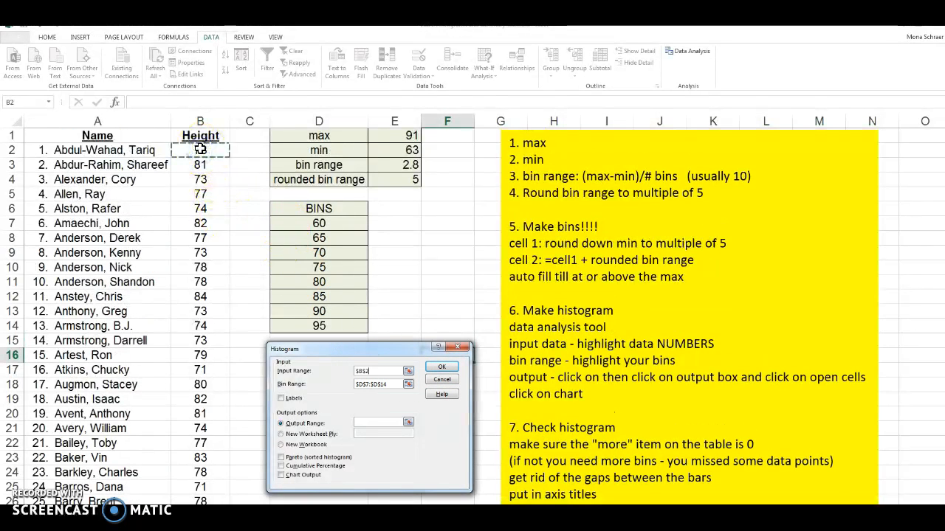
key(ctrl+shift+Down)
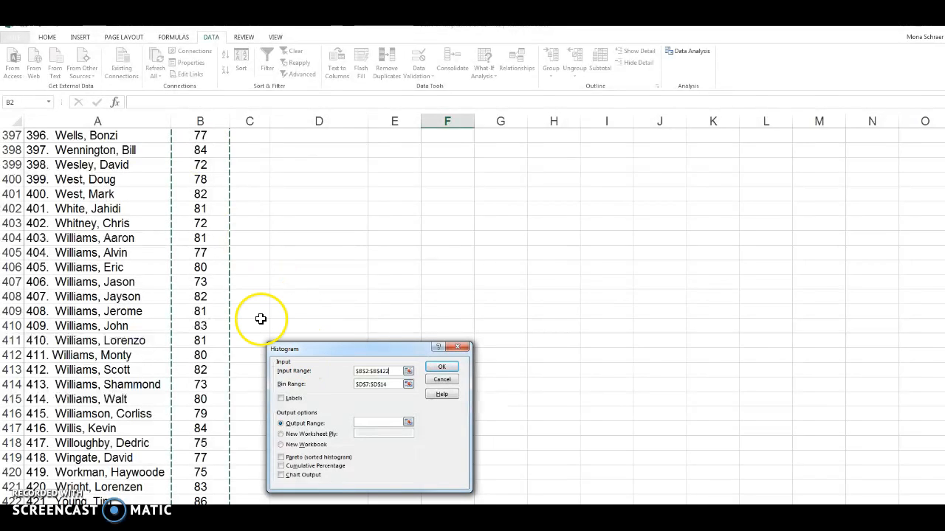
key(Return)
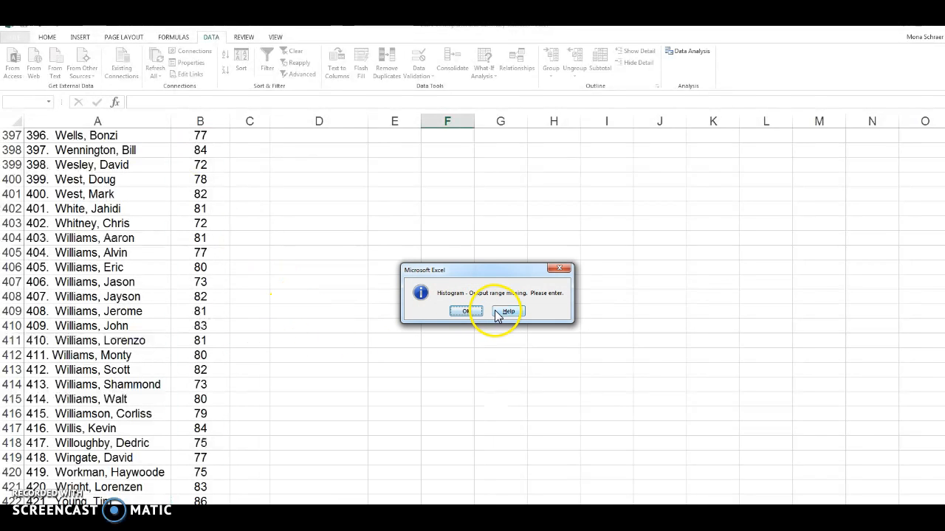
click(472, 311)
- Set the histogram's bin range to $D$7:$D$14 and its output range to cell $D$17
drag(393, 385, 367, 391)
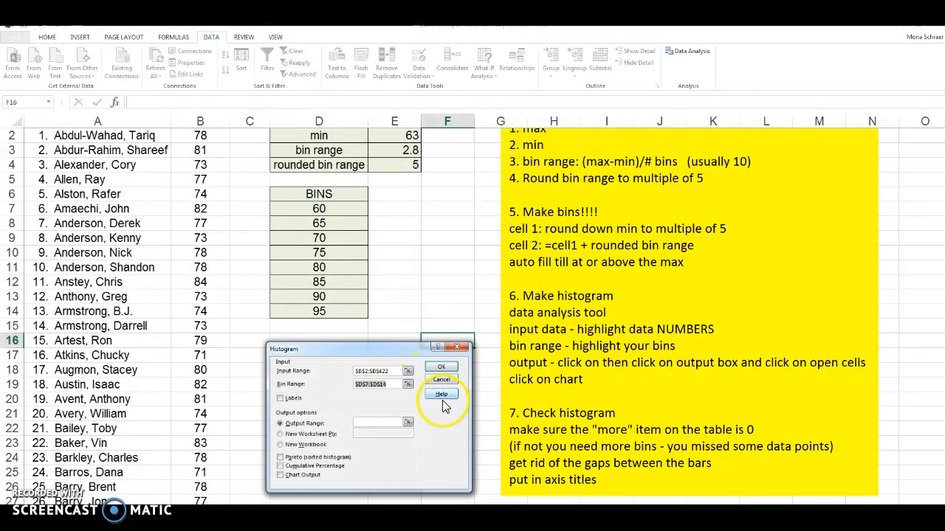
drag(327, 209, 327, 311)
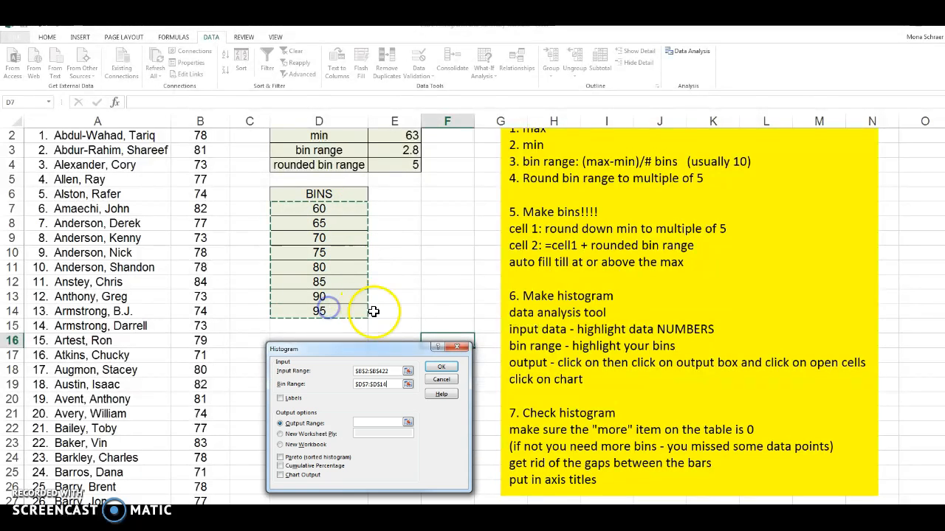
click(309, 424)
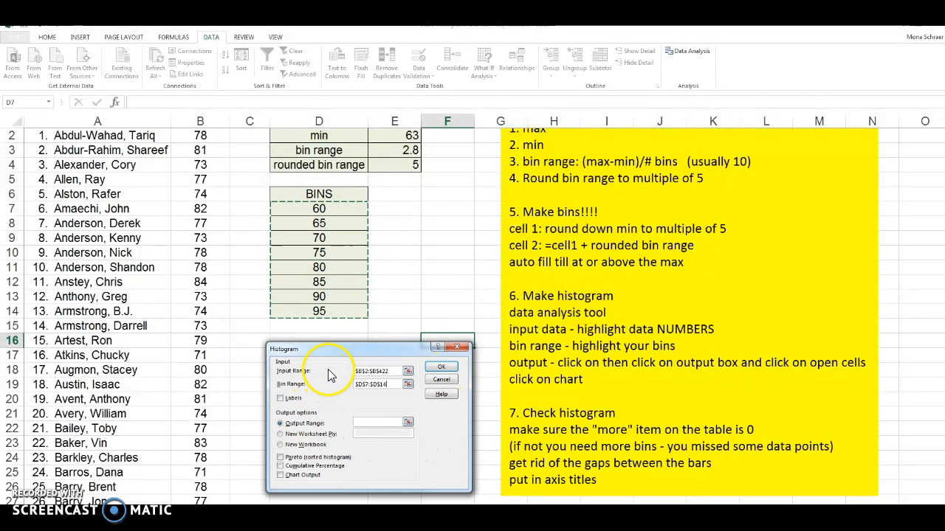
drag(344, 348, 113, 313)
click(132, 386)
click(284, 355)
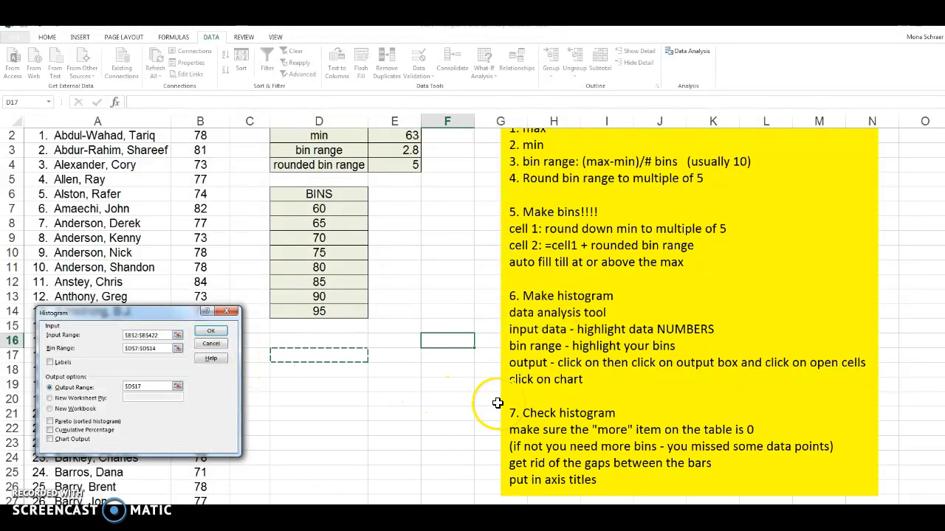
- Generate the histogram with chart output and move the chart directly above the frequency table
click(50, 439)
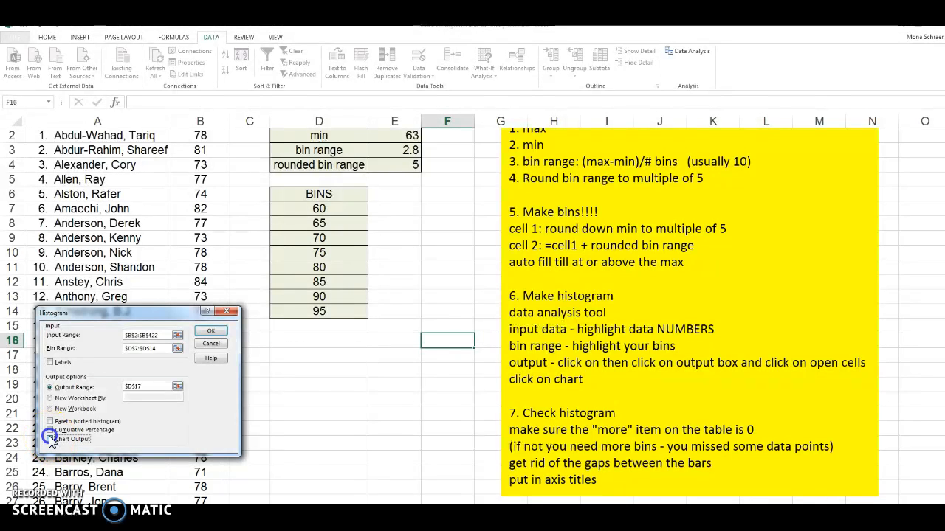
click(210, 330)
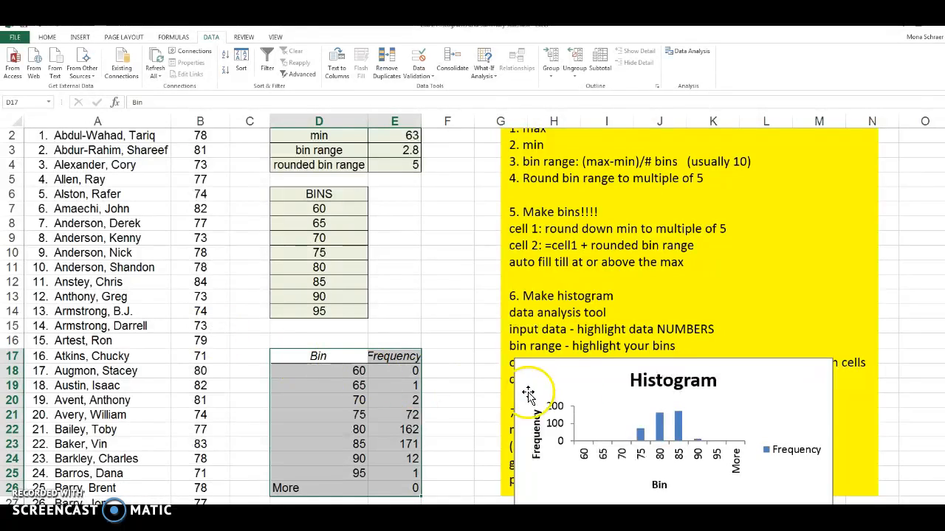
drag(693, 363, 354, 190)
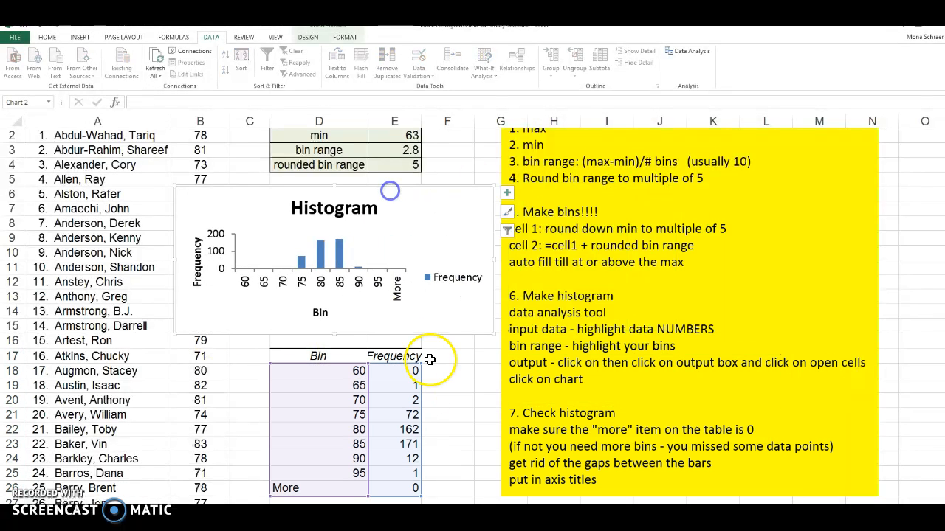
- Check the frequency of the More row and highlight its cell E26 with a yellow fill
click(618, 415)
drag(517, 413, 615, 413)
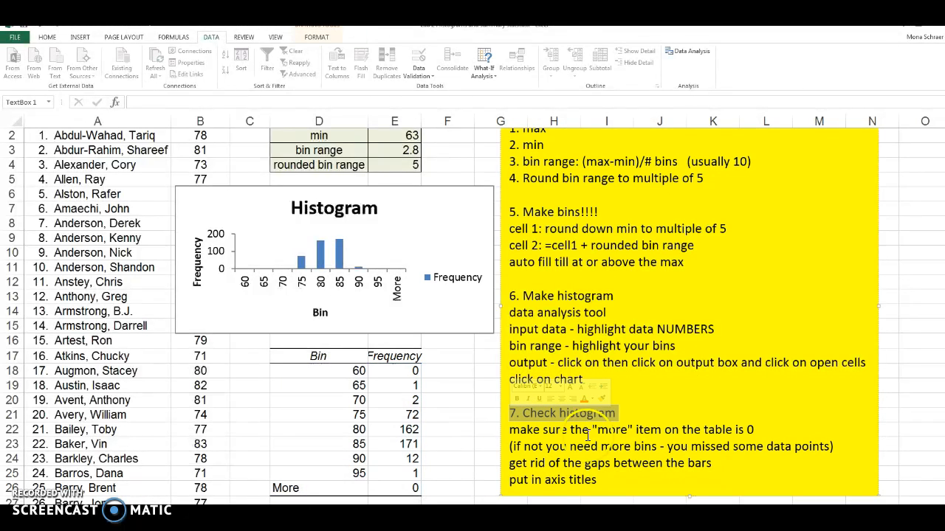
click(411, 488)
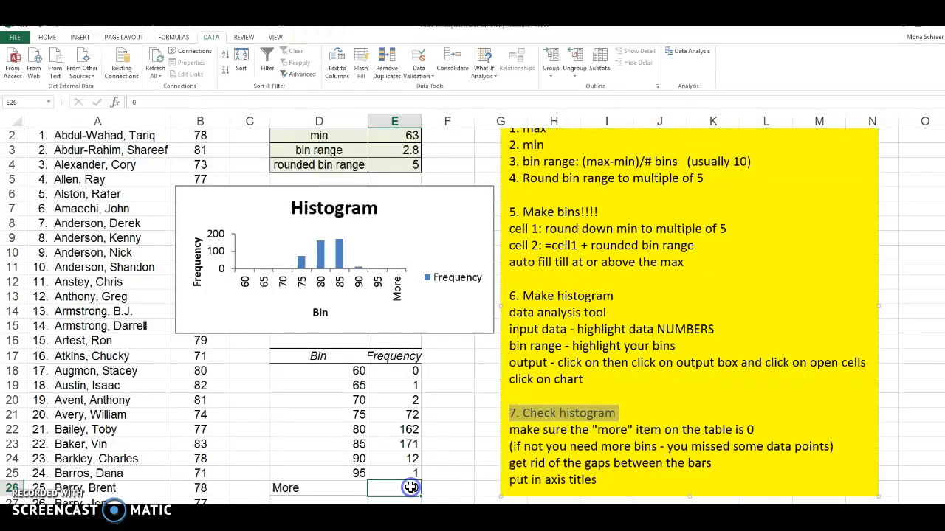
click(46, 37)
click(160, 70)
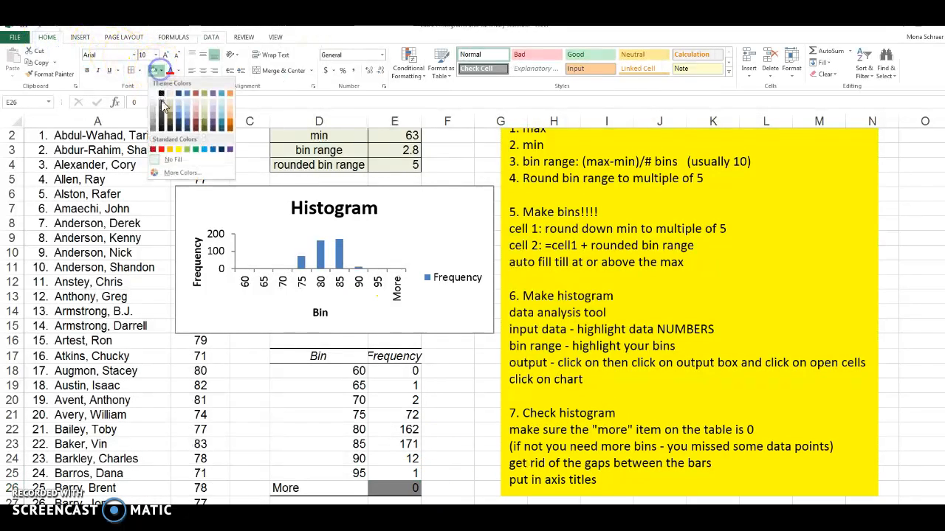
click(181, 150)
click(441, 473)
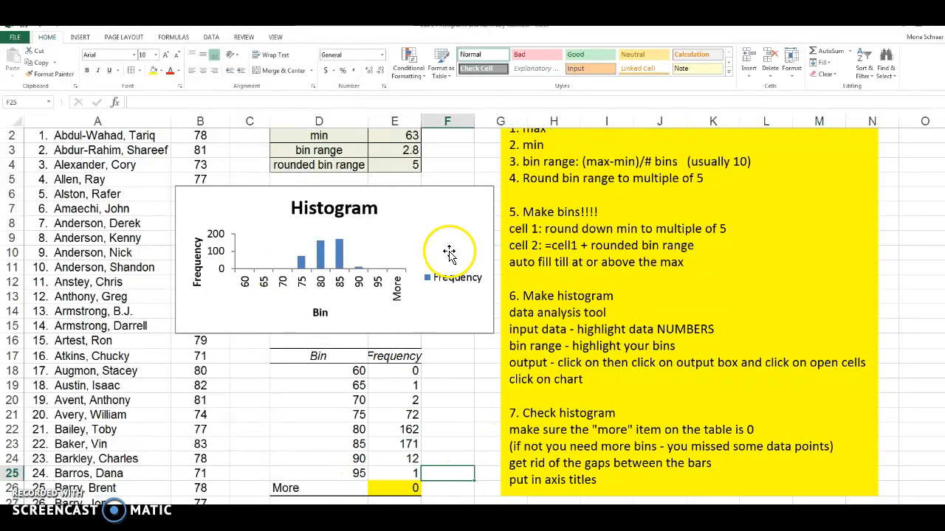
- Delete the histogram's legend and close the gaps between the bars with a gap width of 0%
click(443, 284)
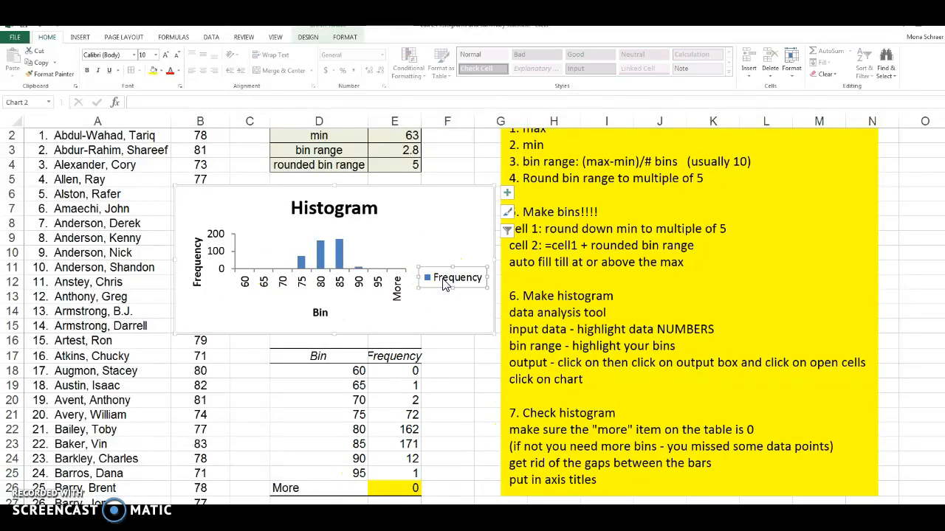
key(Delete)
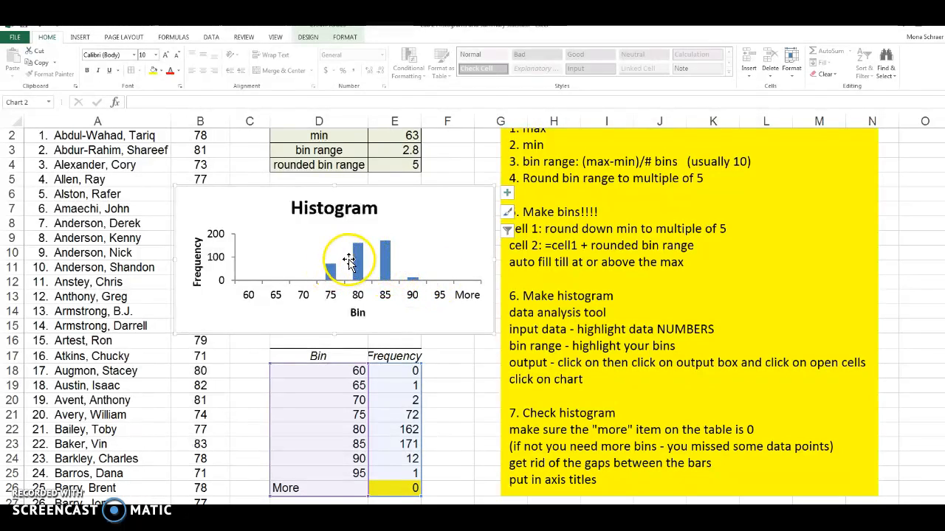
click(357, 266)
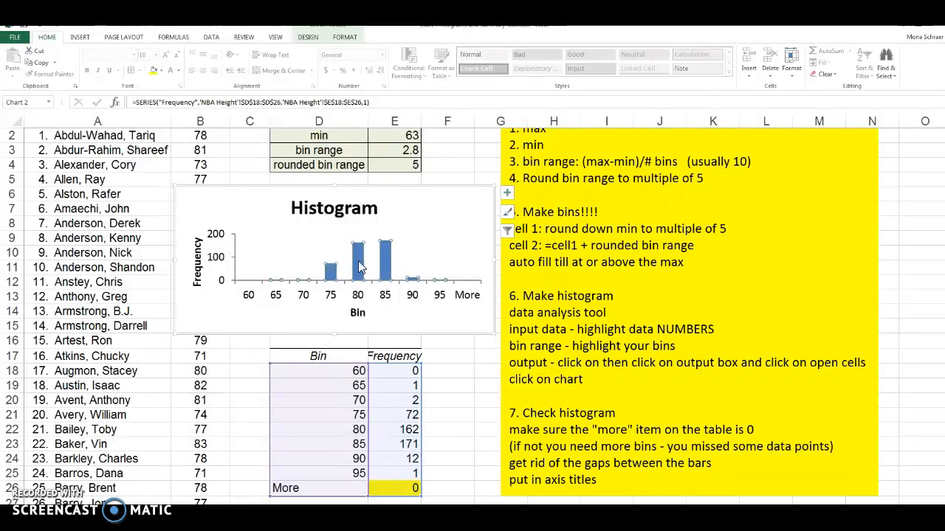
double_click(358, 260)
click(461, 361)
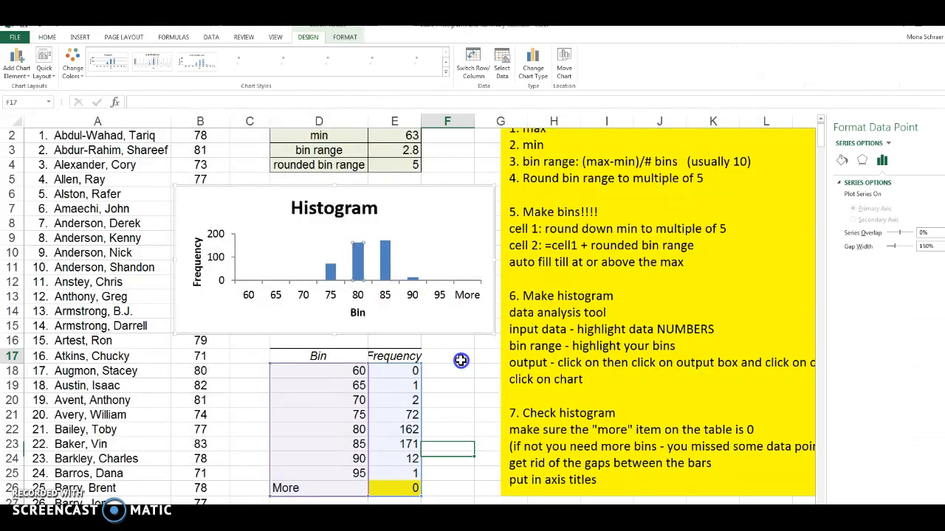
click(386, 260)
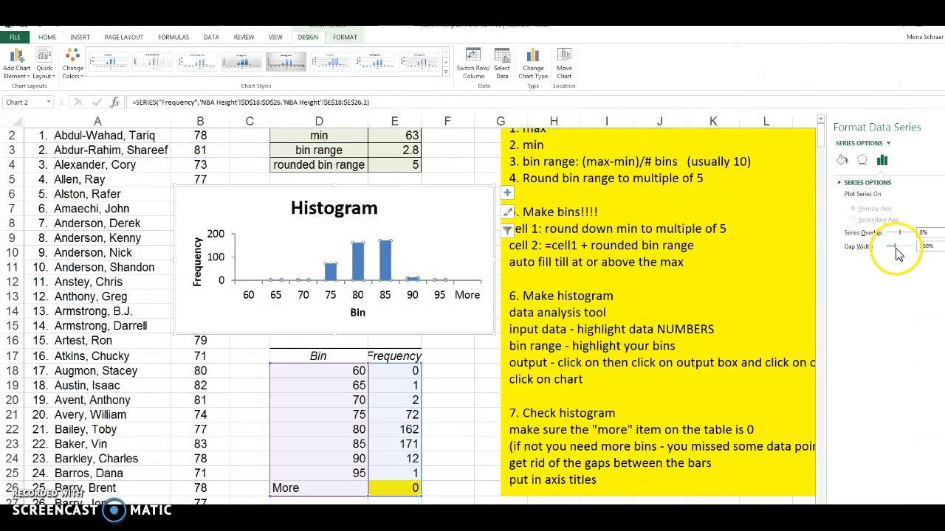
drag(896, 248, 888, 248)
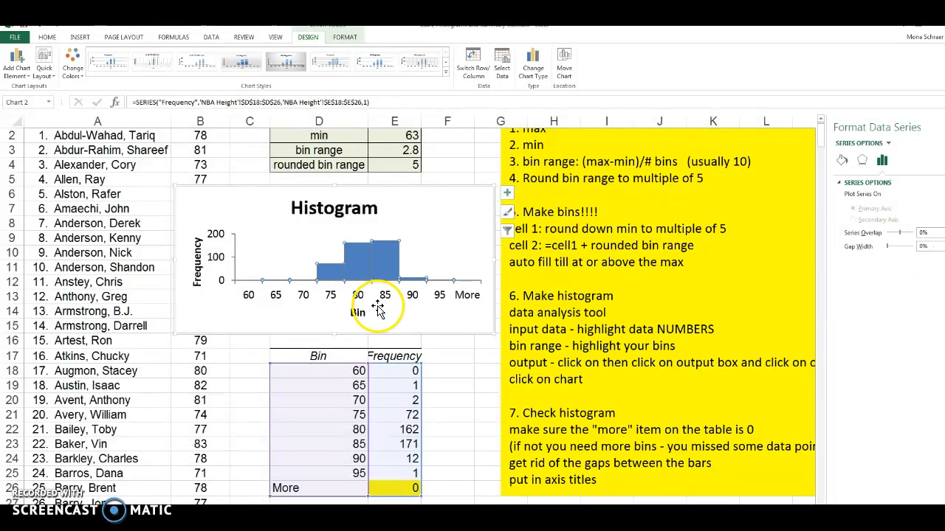
click(295, 312)
- Change the chart title to Heights
click(294, 207)
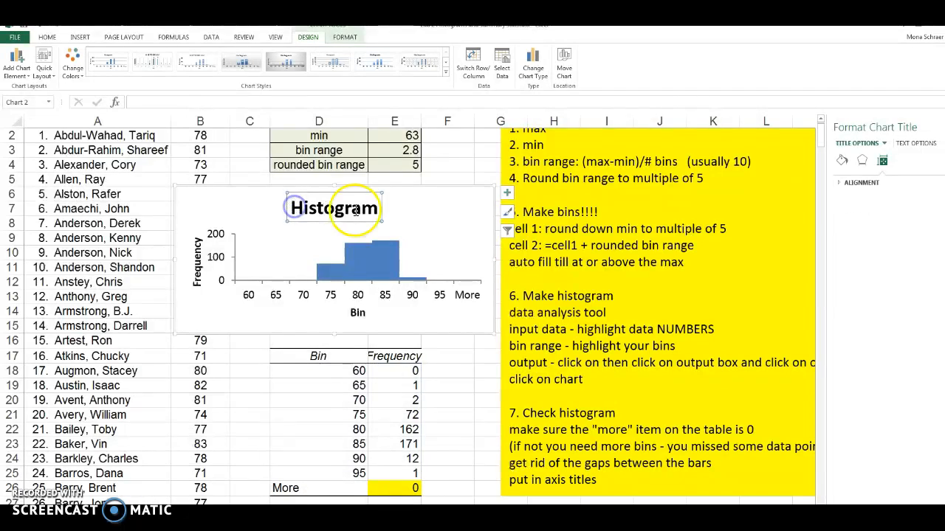
drag(376, 209, 308, 214)
text(Heights)
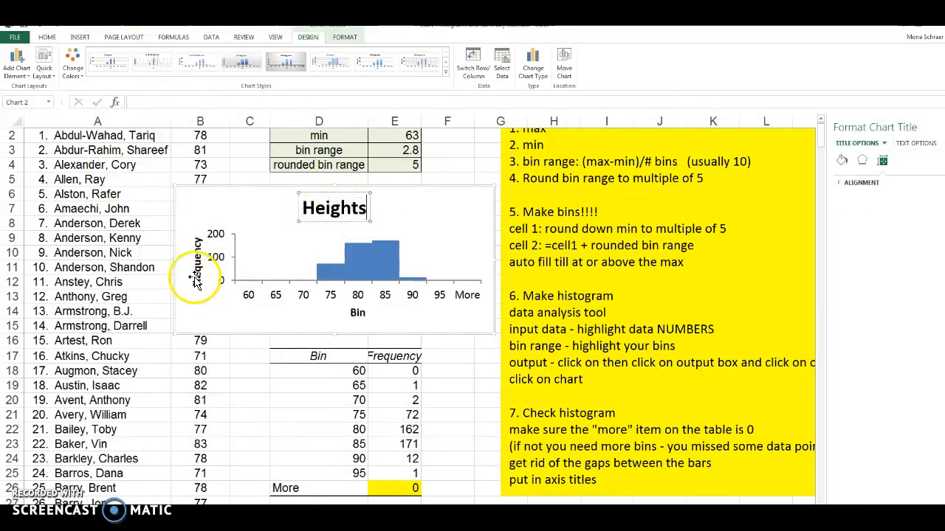
click(430, 310)
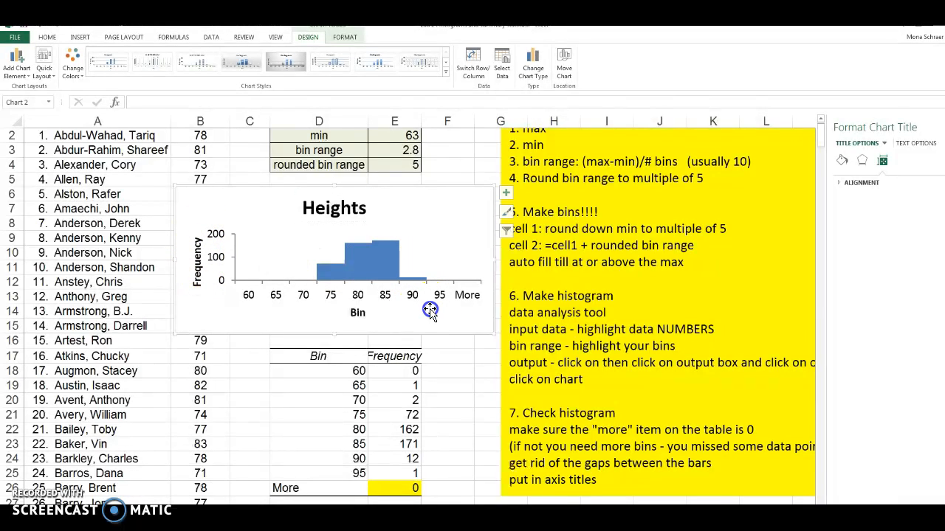
- Change the horizontal axis title to Inches
click(357, 313)
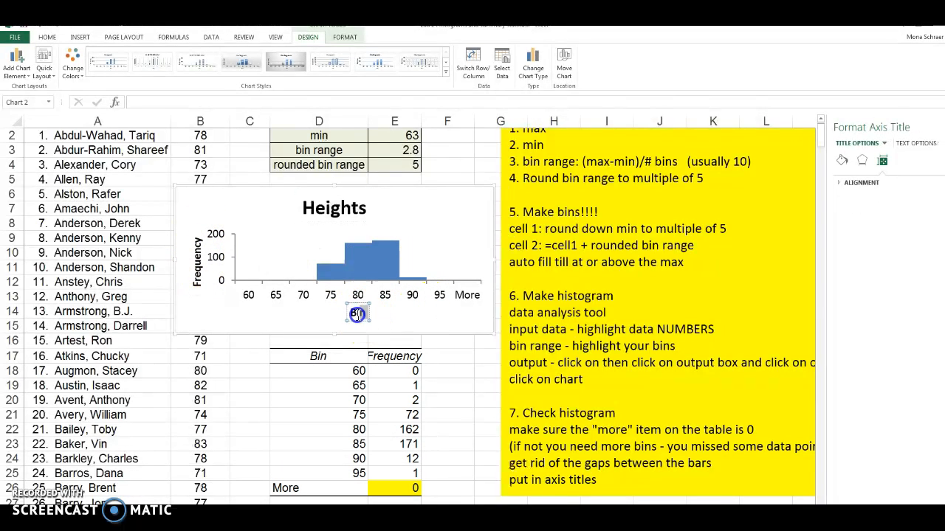
double_click(357, 314)
text(Inches)
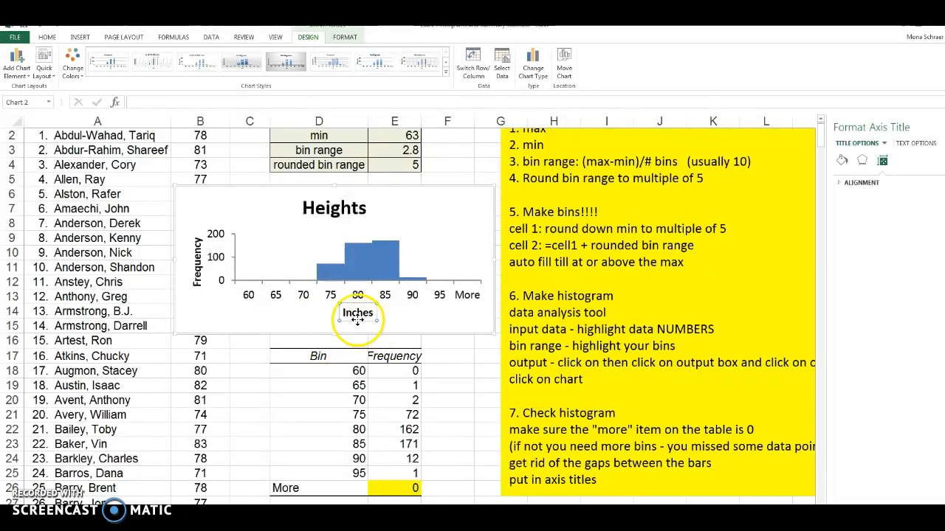
click(399, 318)
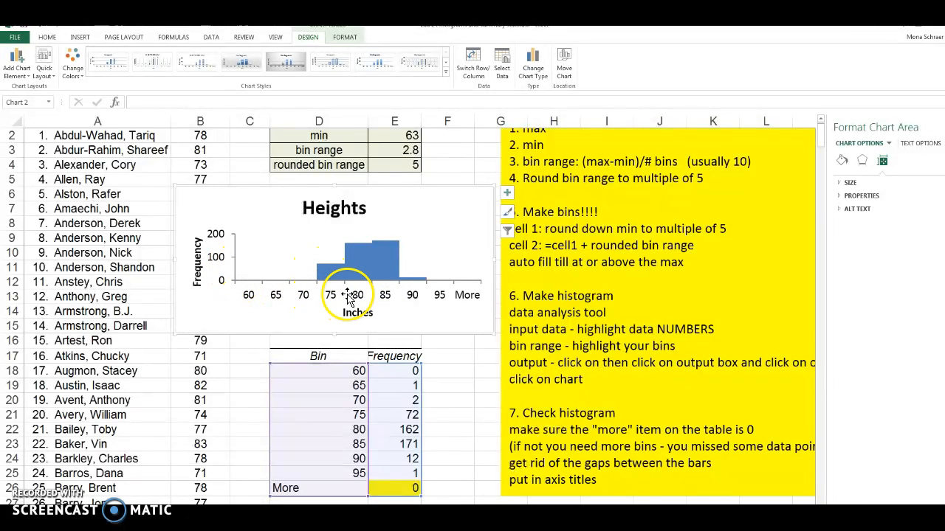
- Relabel the first two bins in D18 and D19 as the ranges 60-65 and 65-70
click(356, 371)
click(356, 370)
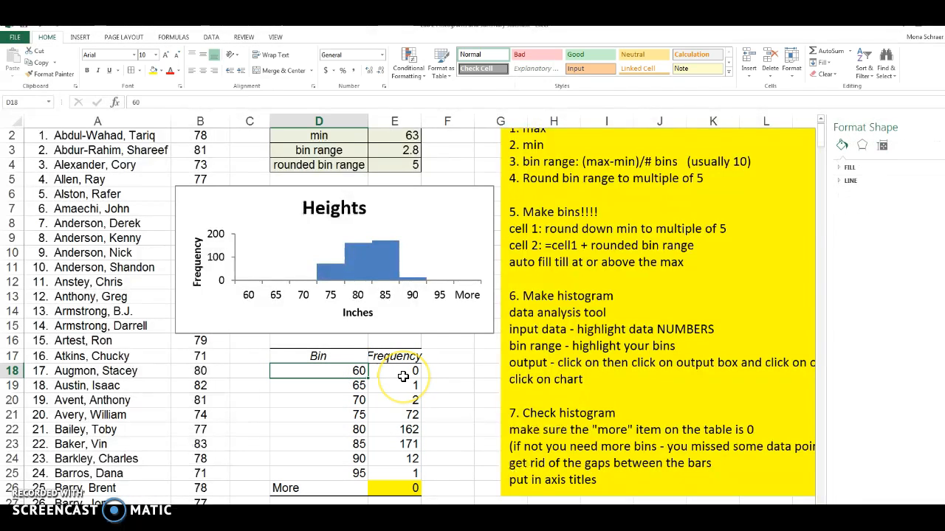
key(F2)
text(-65)
key(Return)
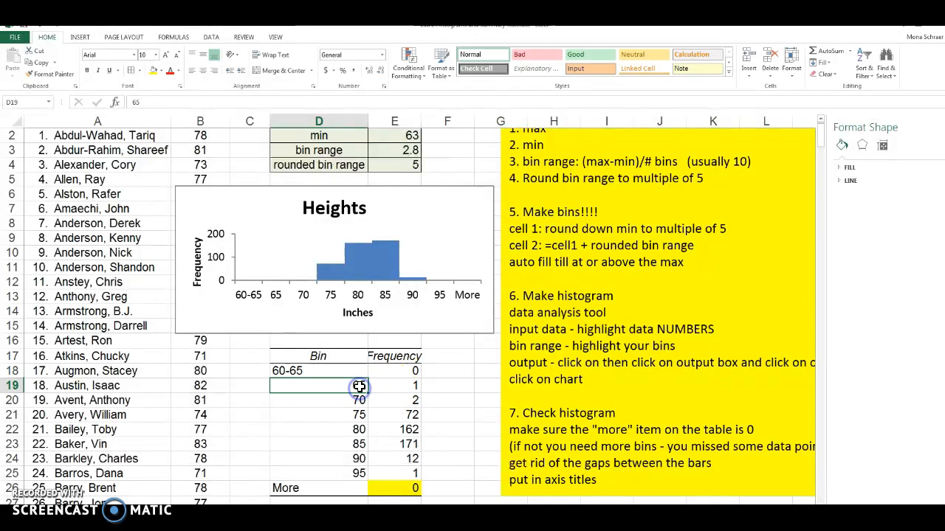
text(6)
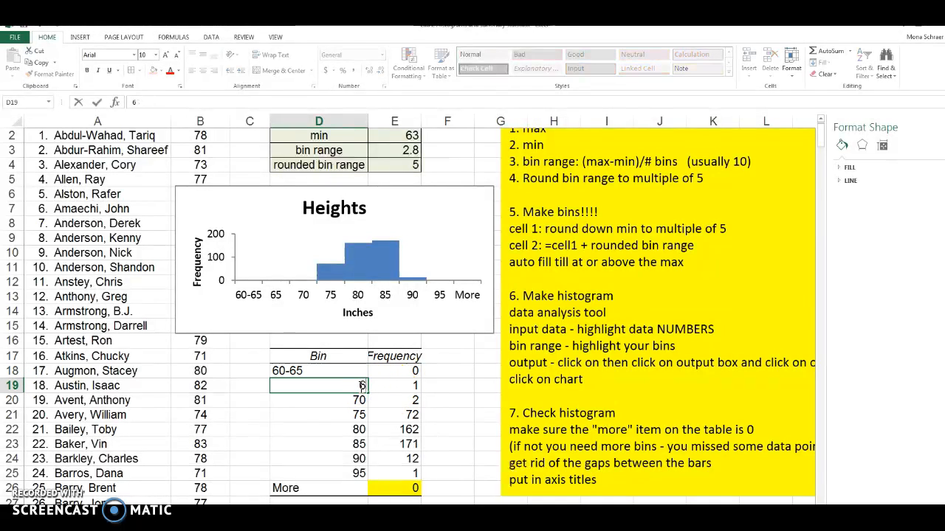
text(5-70)
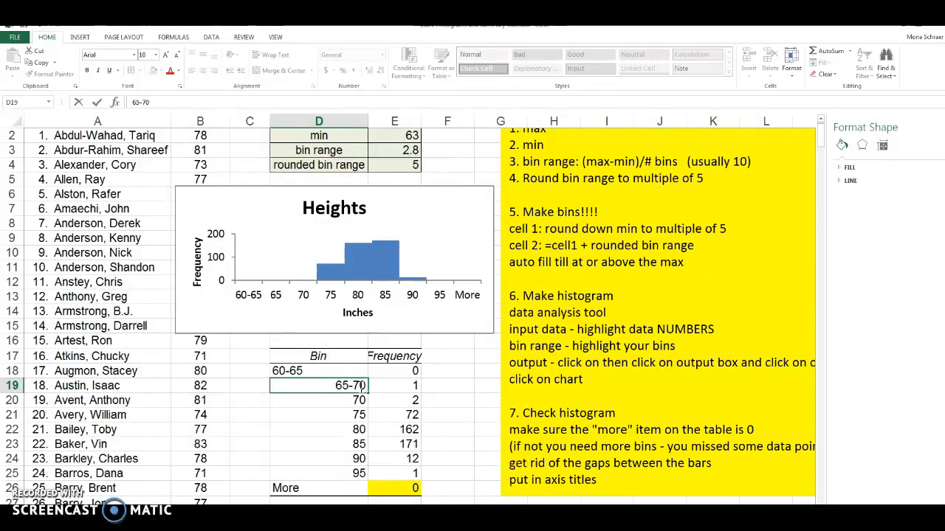
key(Return)
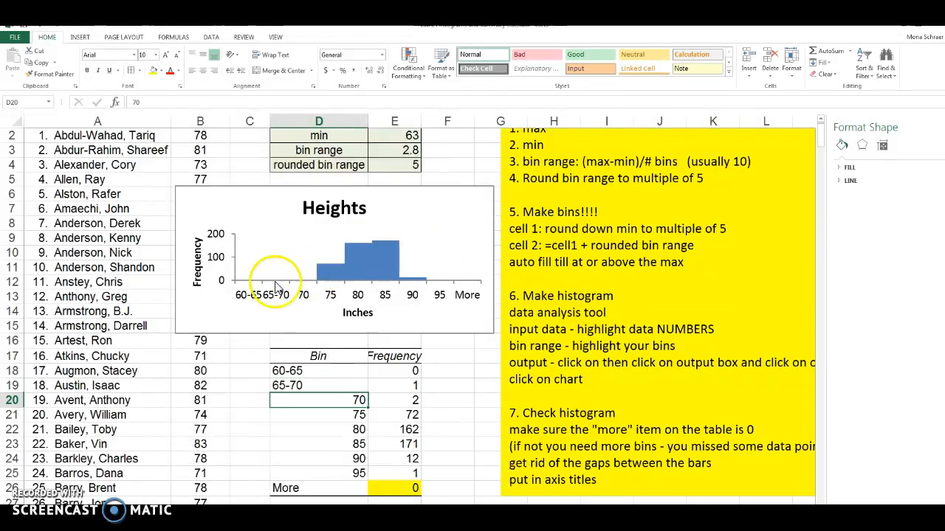
- Enlarge the histogram, mainly in height, and move it so it spans about columns C to I from row 2 to row 19
click(476, 324)
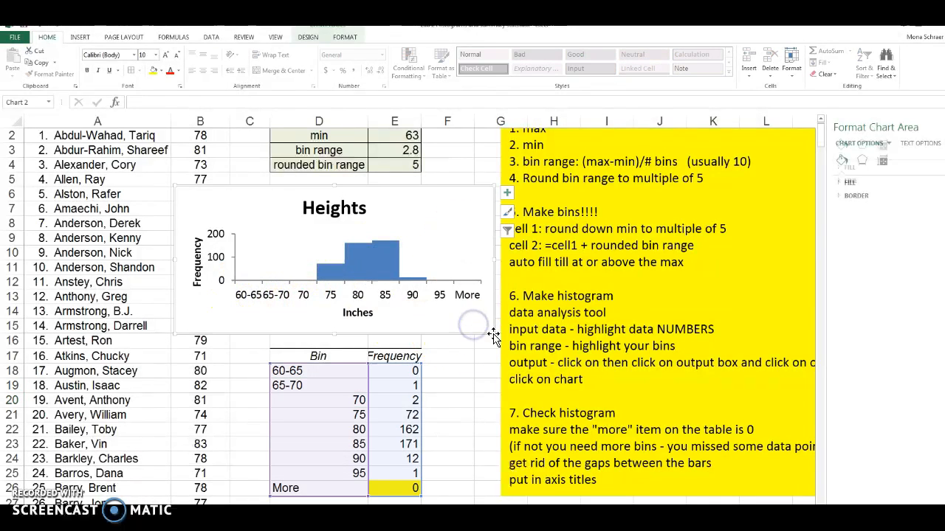
drag(492, 334, 521, 444)
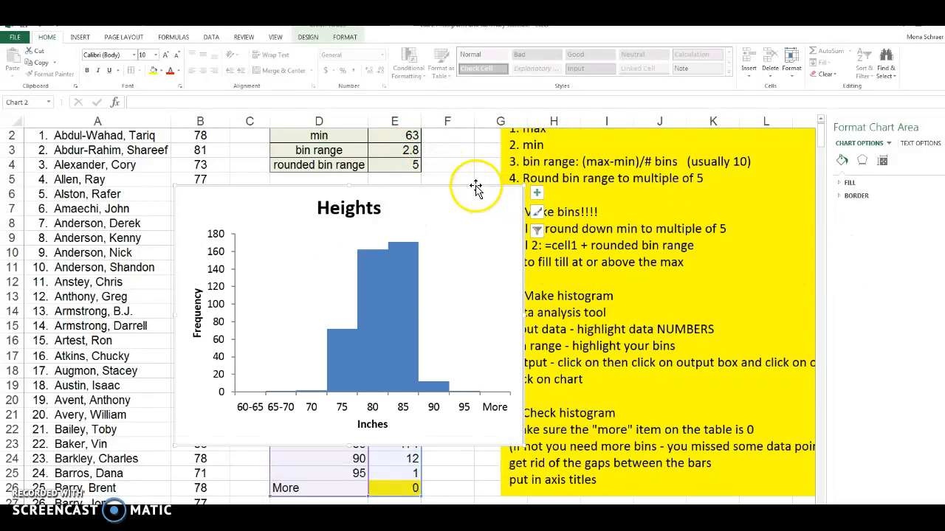
drag(475, 186, 550, 134)
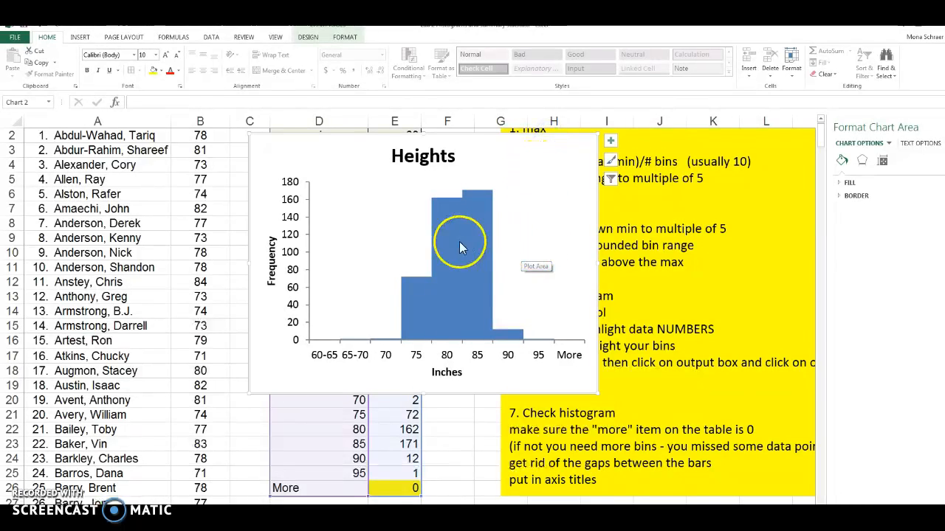
- Apply the dark chart style with a dark grey background and glossy blue gradient bars to the Heights histogram
click(310, 38)
click(445, 73)
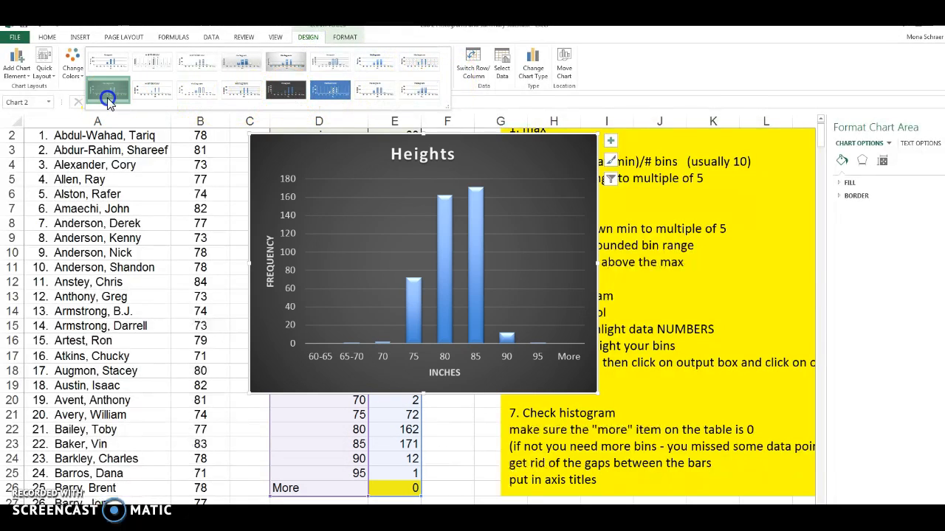
click(107, 97)
- Close the gaps between the restyled histogram's bars with a gap width of 0%
click(480, 255)
click(496, 274)
click(477, 283)
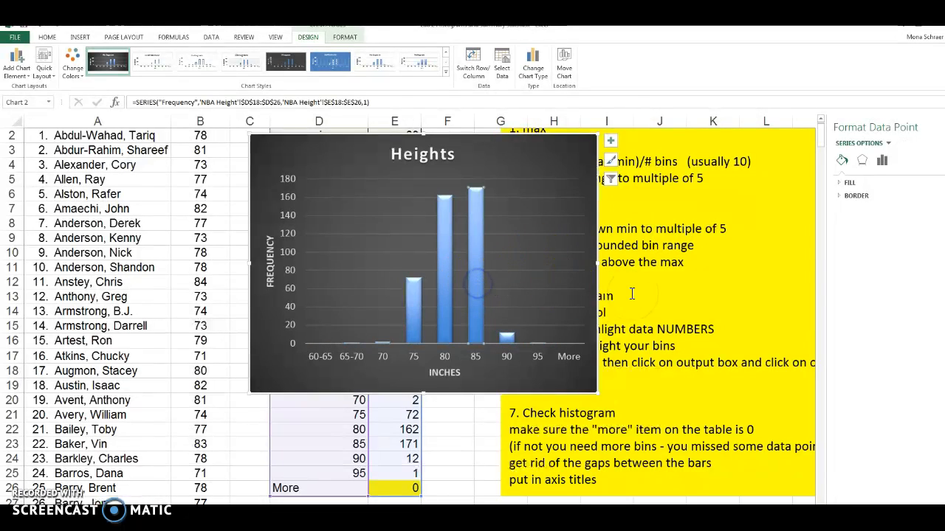
click(635, 296)
click(477, 291)
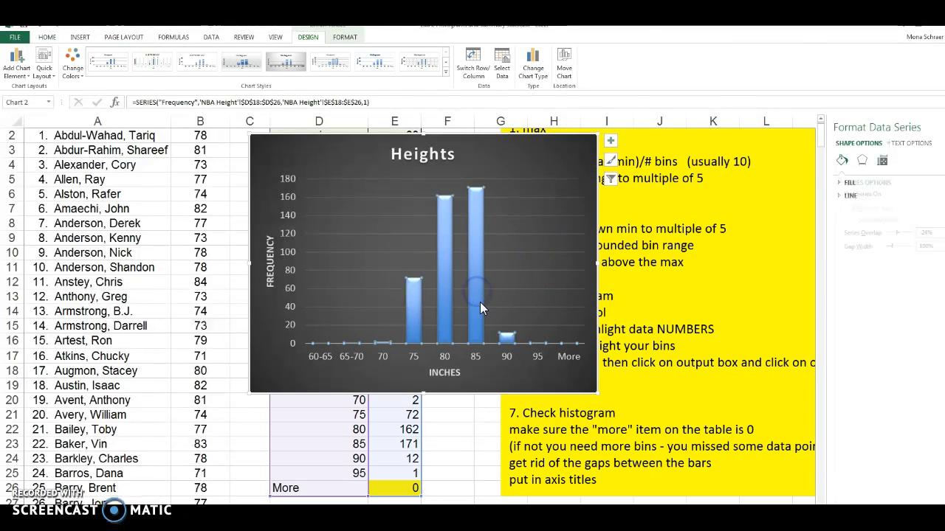
click(480, 302)
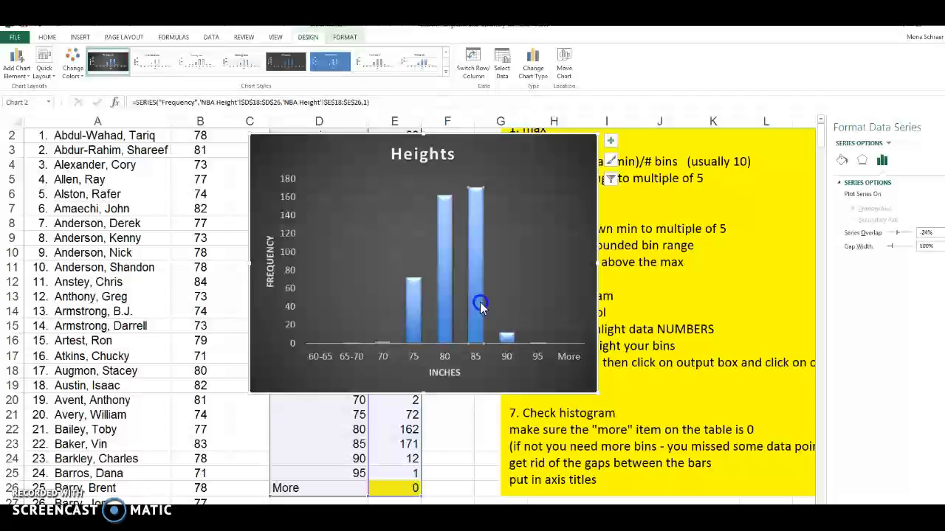
click(883, 251)
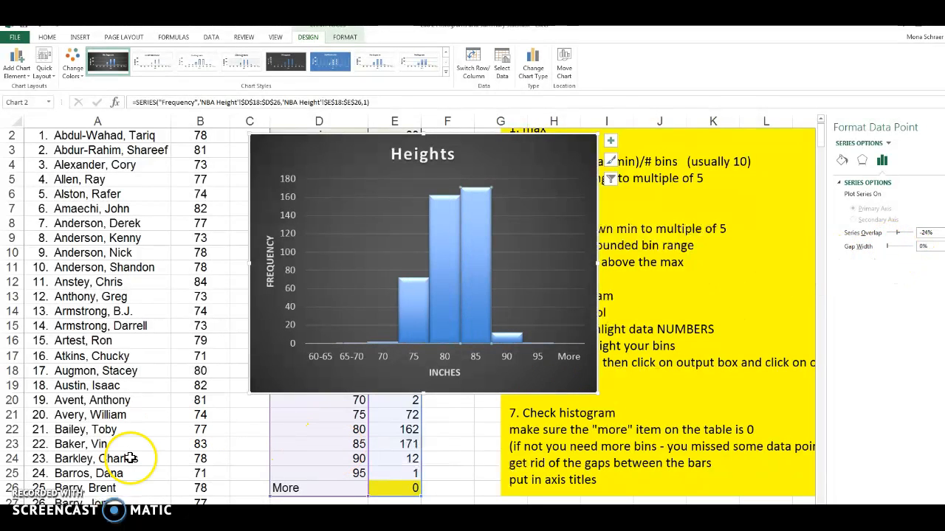